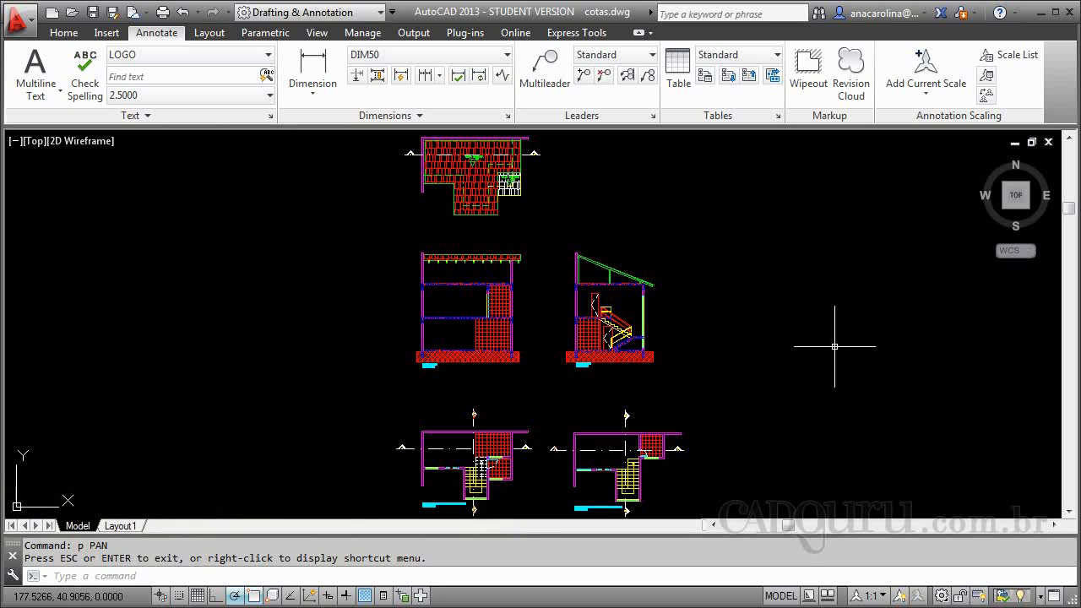
Look through the available dimension styles for the ground-floor plan, keeping DIM50 current.
scroll(448, 473, up, 6)
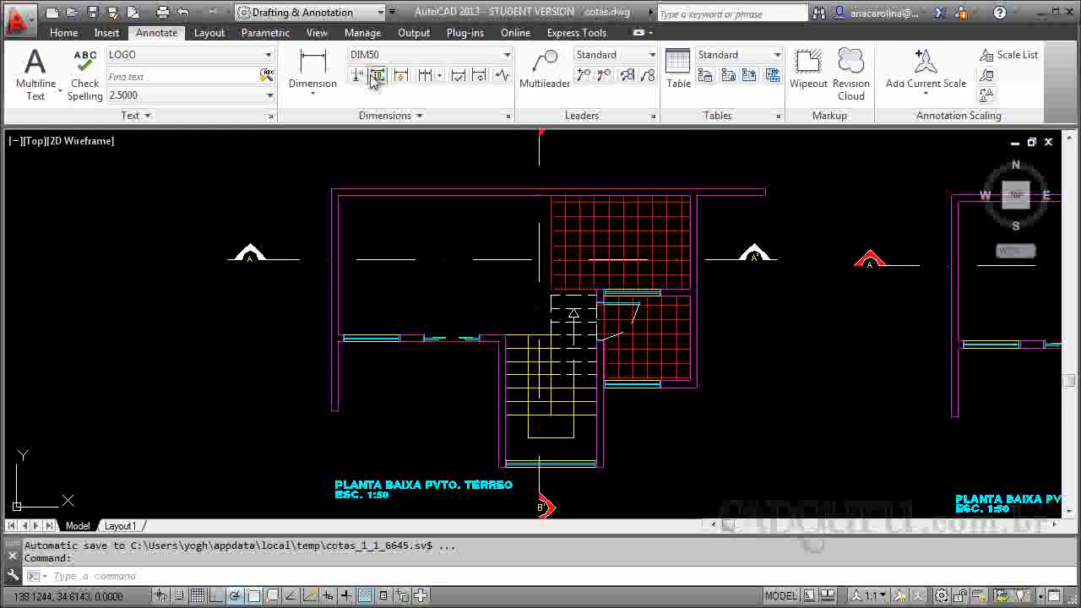
click(495, 57)
scroll(499, 93, up, 4)
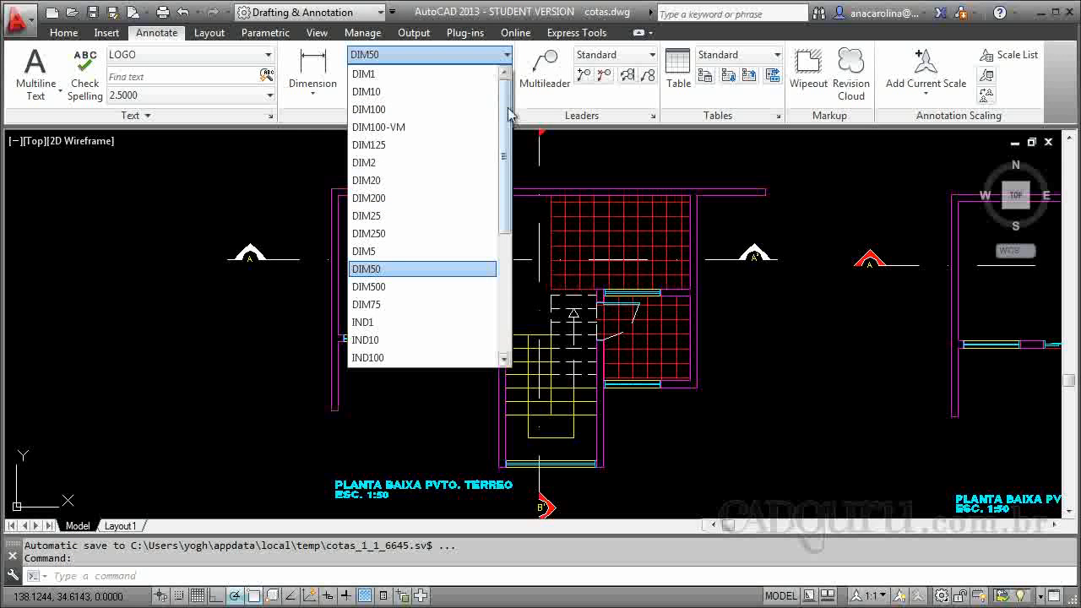
drag(508, 106, 512, 140)
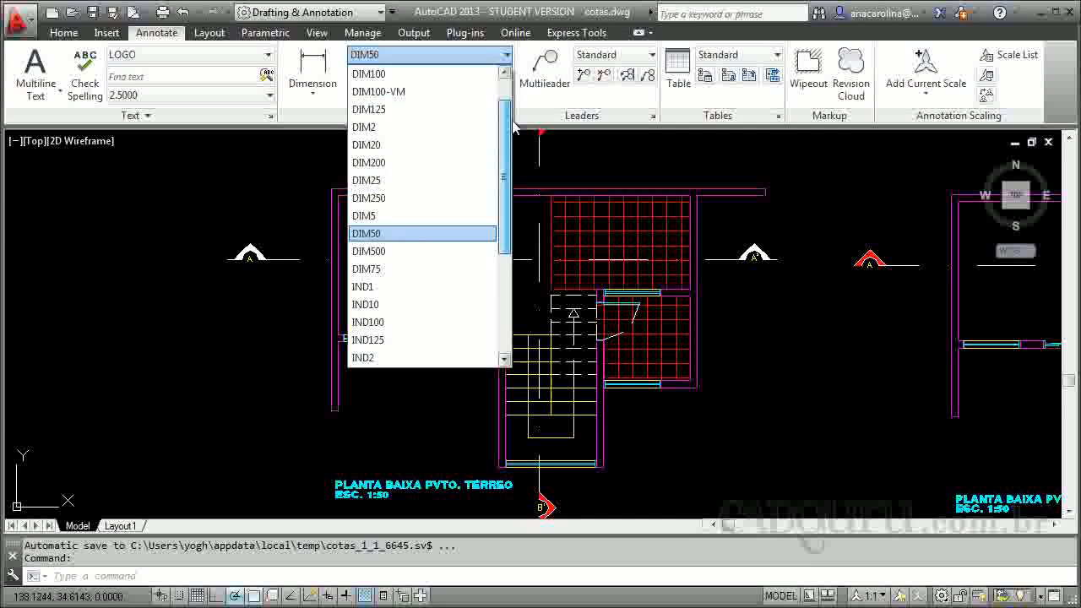
click(505, 56)
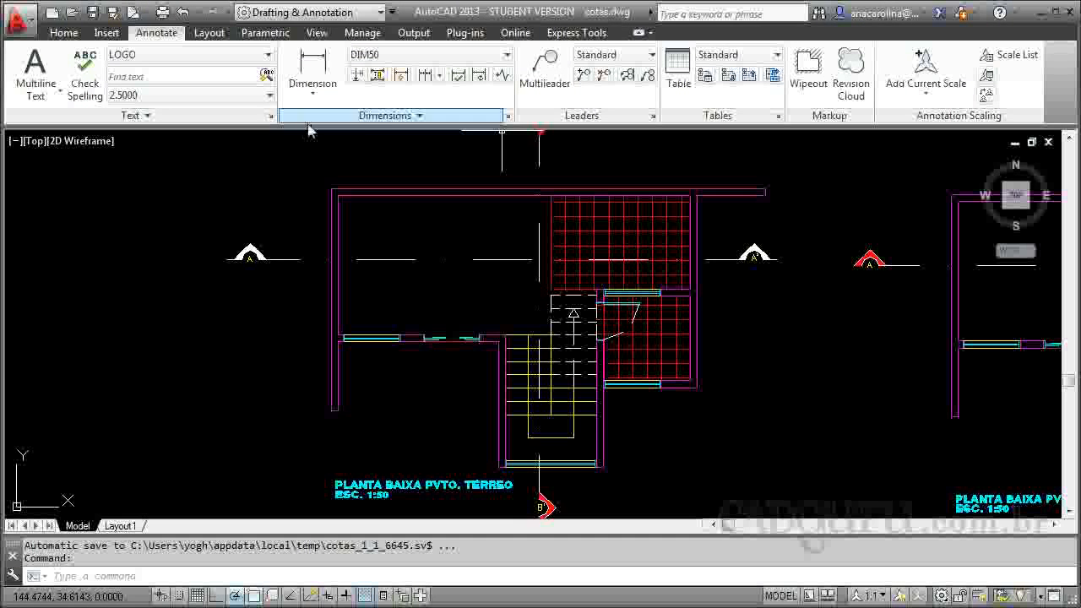
Open the Dimension Style Manager and view the modification settings of style DIM50 without changing them.
click(508, 117)
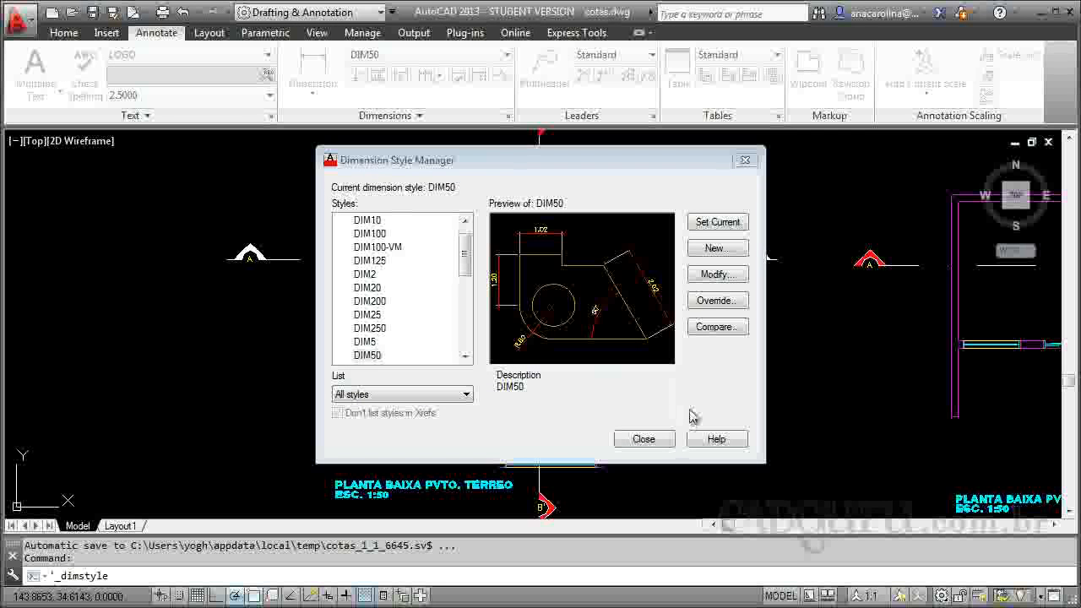
click(723, 280)
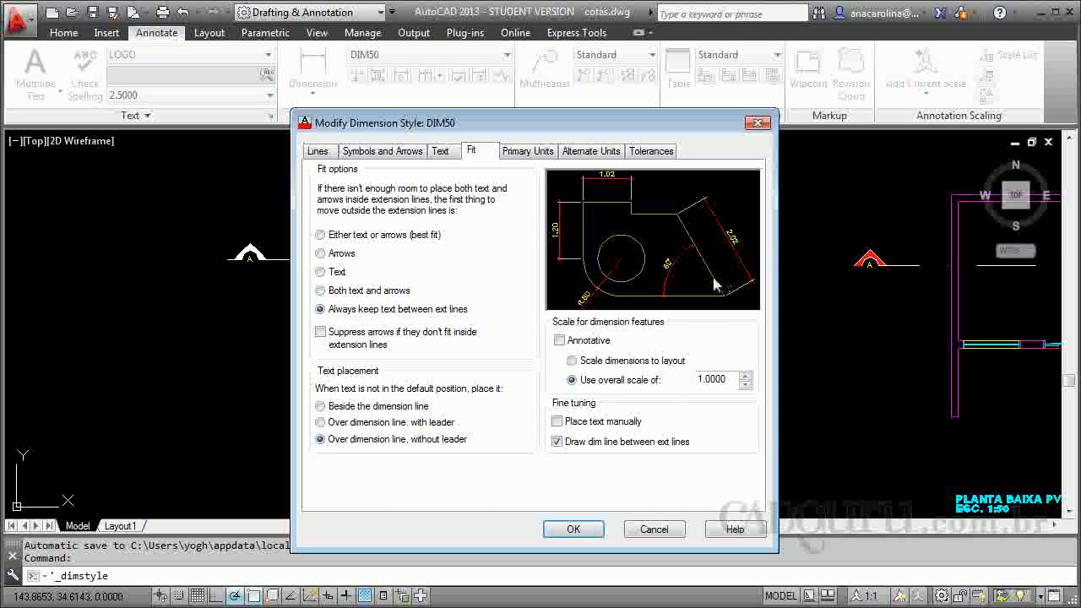
click(757, 123)
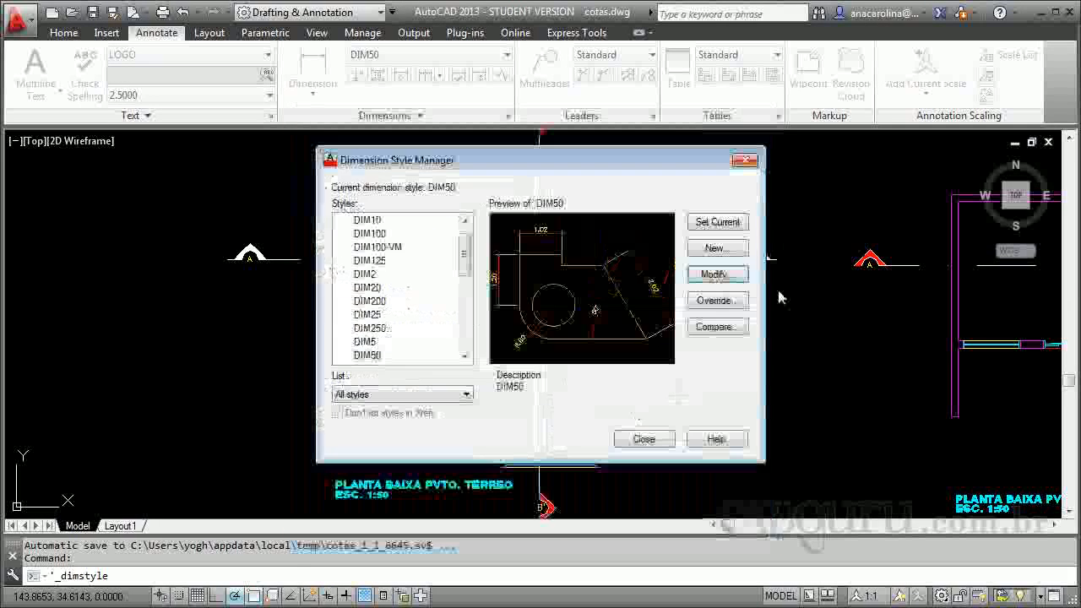
Start a new dimension style named Copy of DIM50, based on DIM50 and used for all dimensions.
click(717, 248)
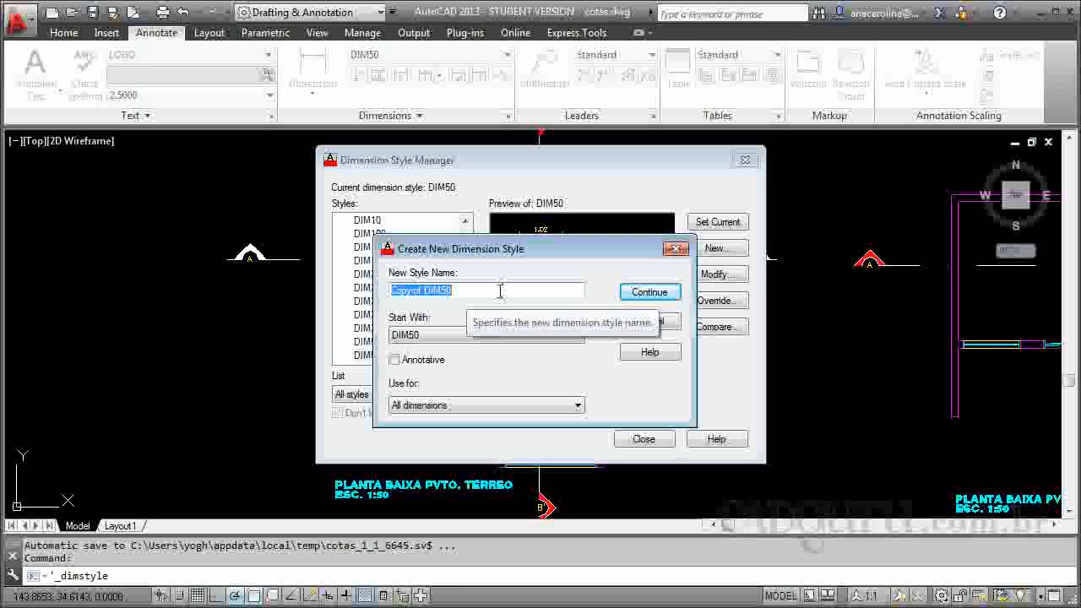
click(402, 290)
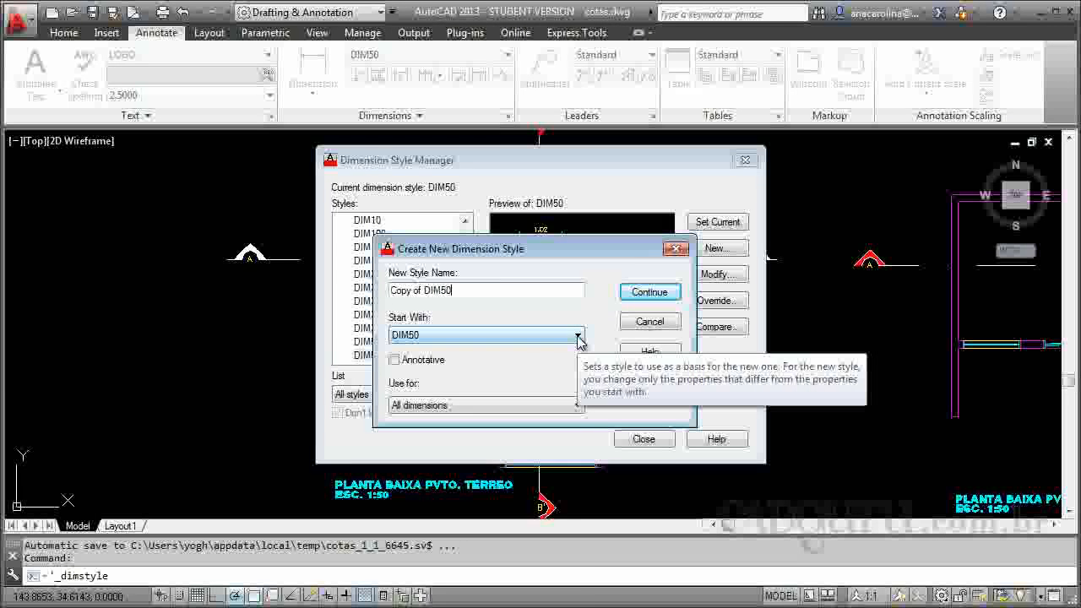
click(577, 338)
click(575, 338)
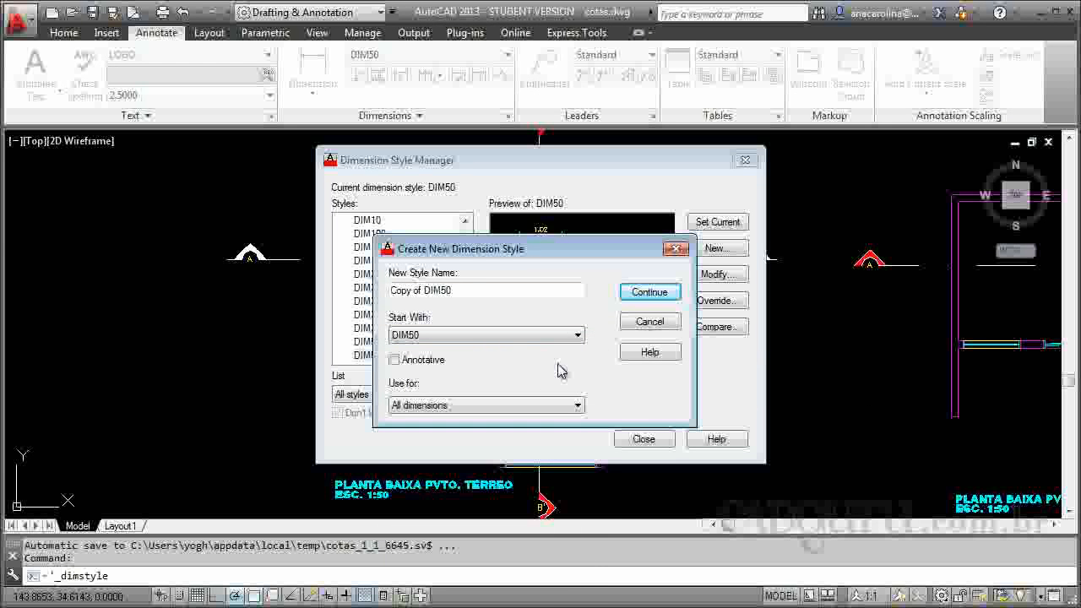
click(648, 292)
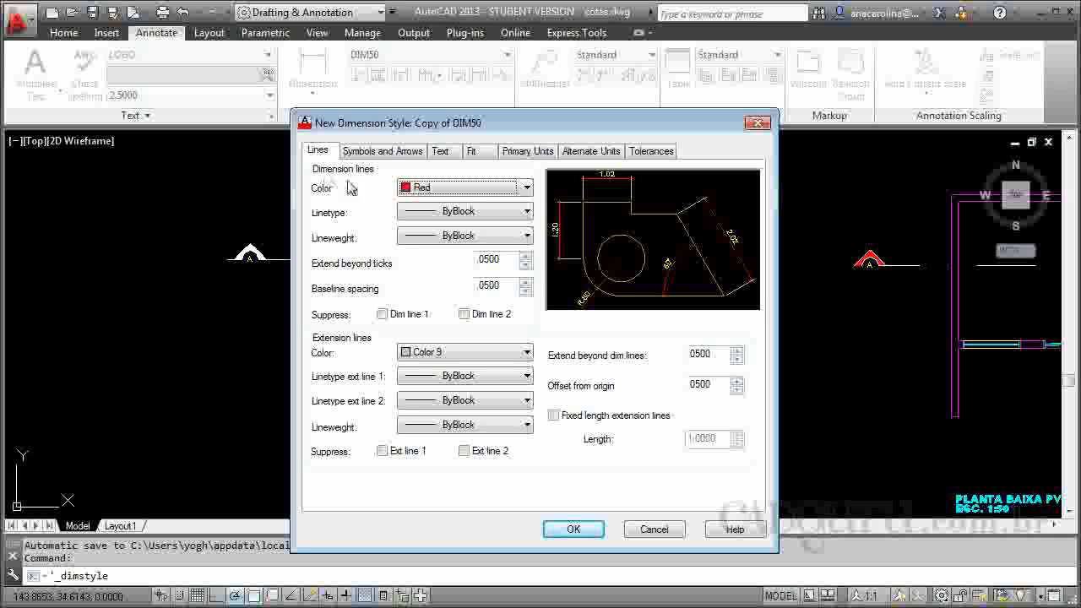
Look through the color and lineweight choices for the new style's dimension lines.
click(525, 188)
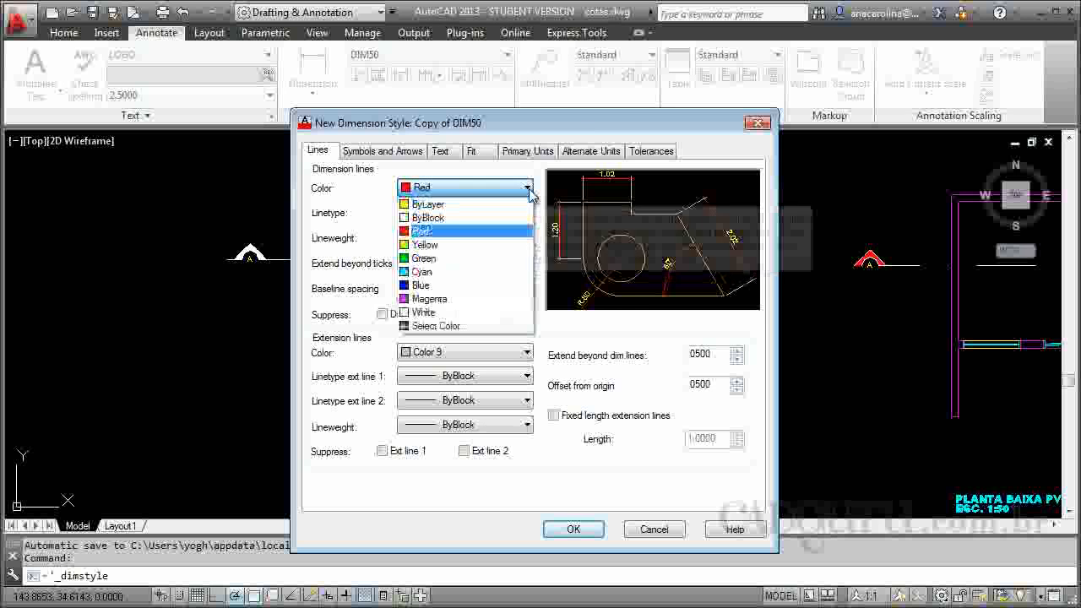
click(530, 193)
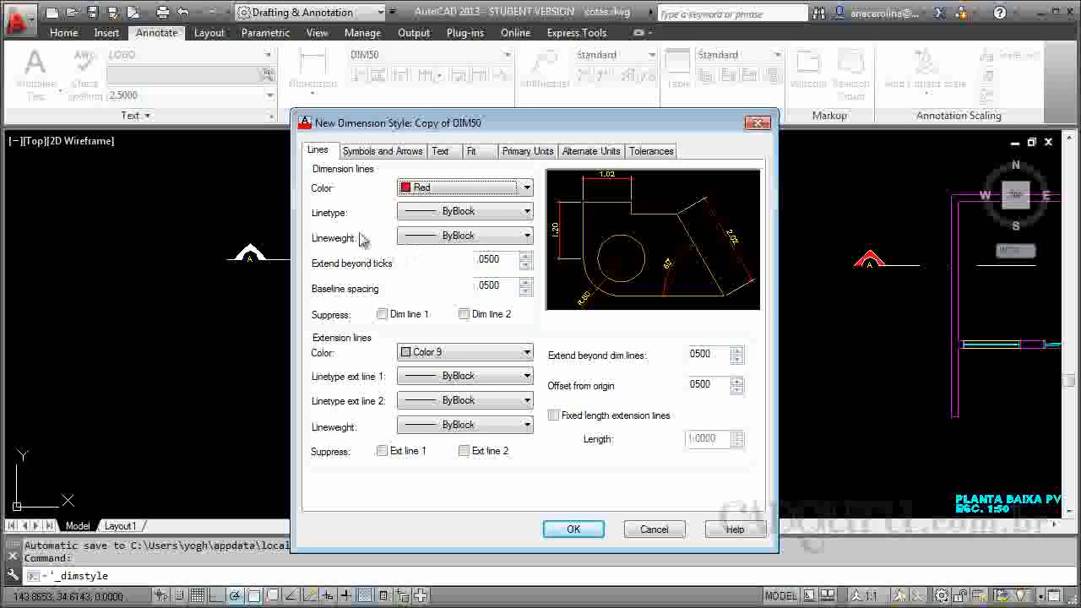
click(525, 237)
click(518, 240)
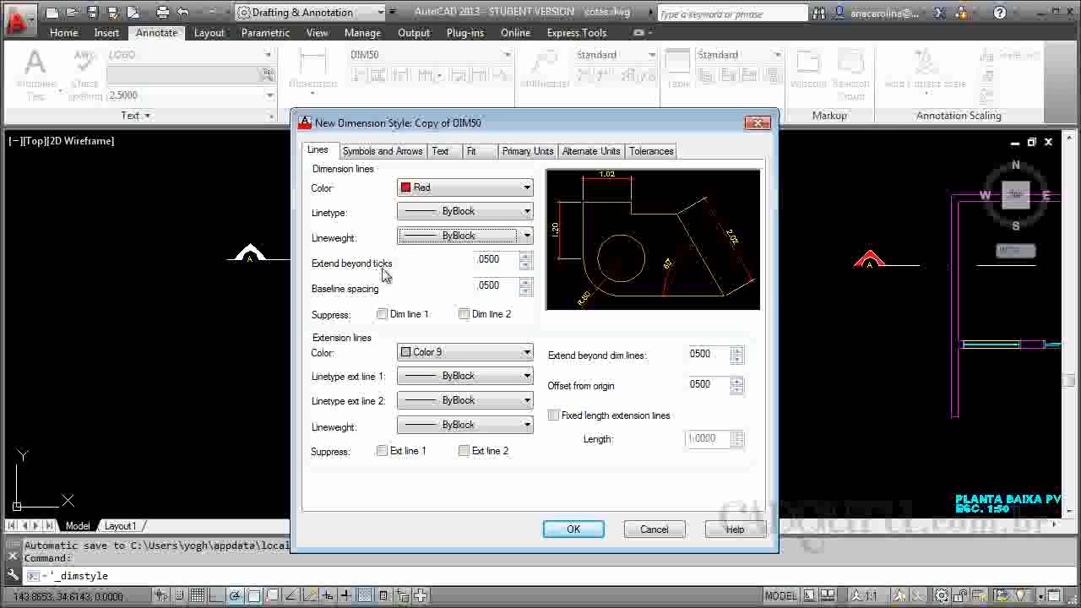
Try a 0.2 extension beyond ticks and a larger baseline spacing for the dimension lines, and restore both to 0.05.
click(508, 262)
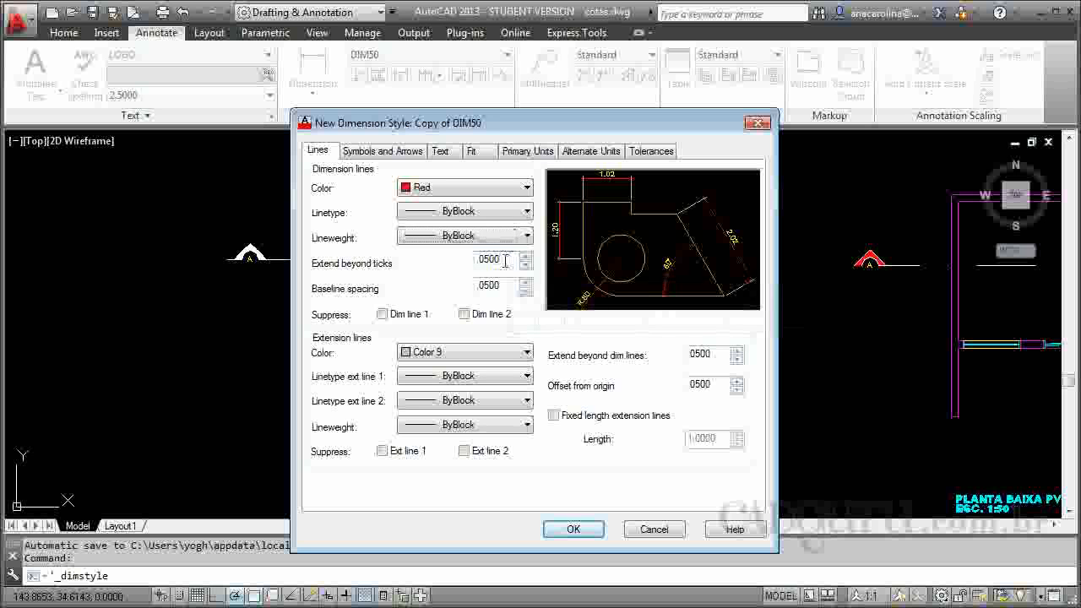
drag(515, 260, 473, 258)
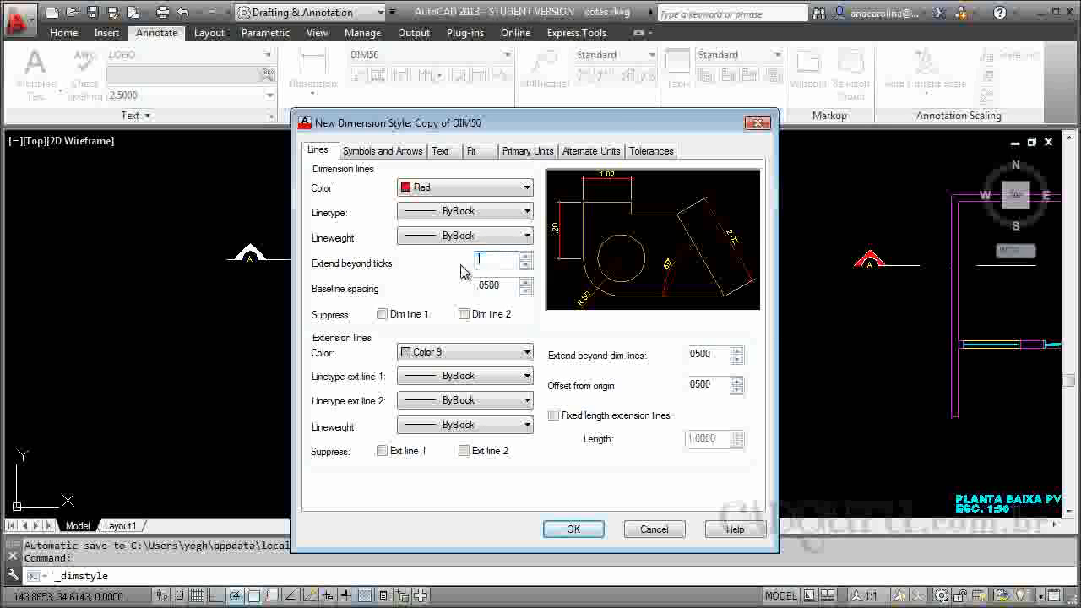
text(2000)
key(Tab)
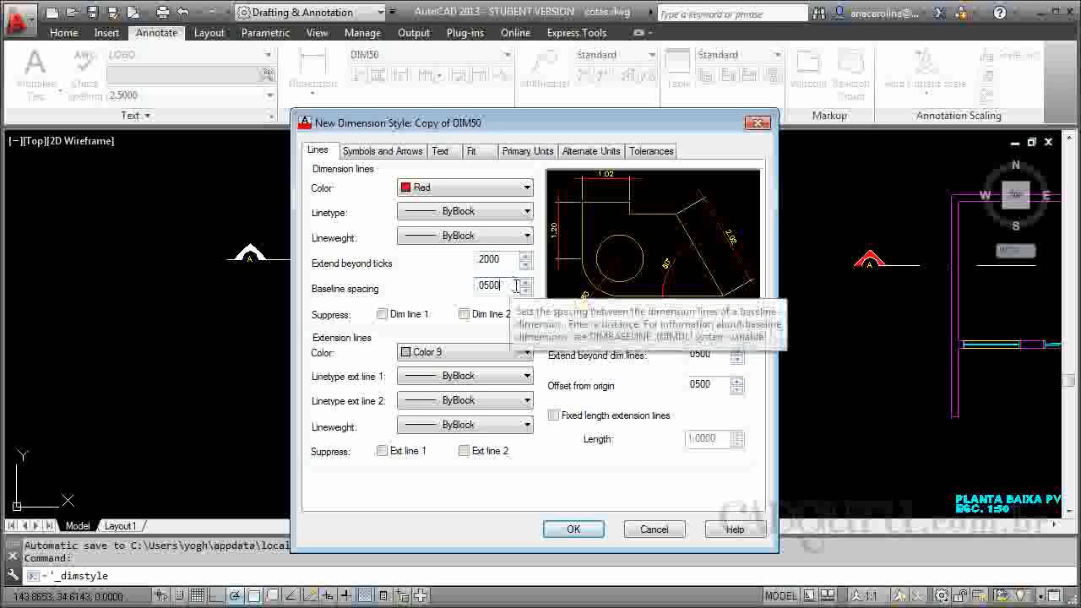
drag(516, 286, 472, 291)
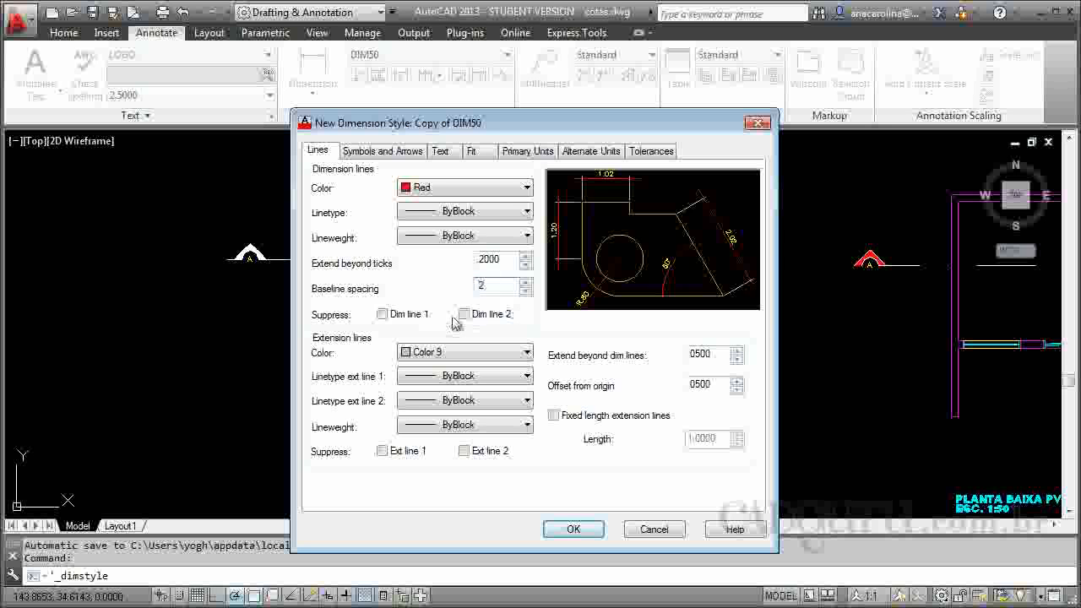
click(505, 261)
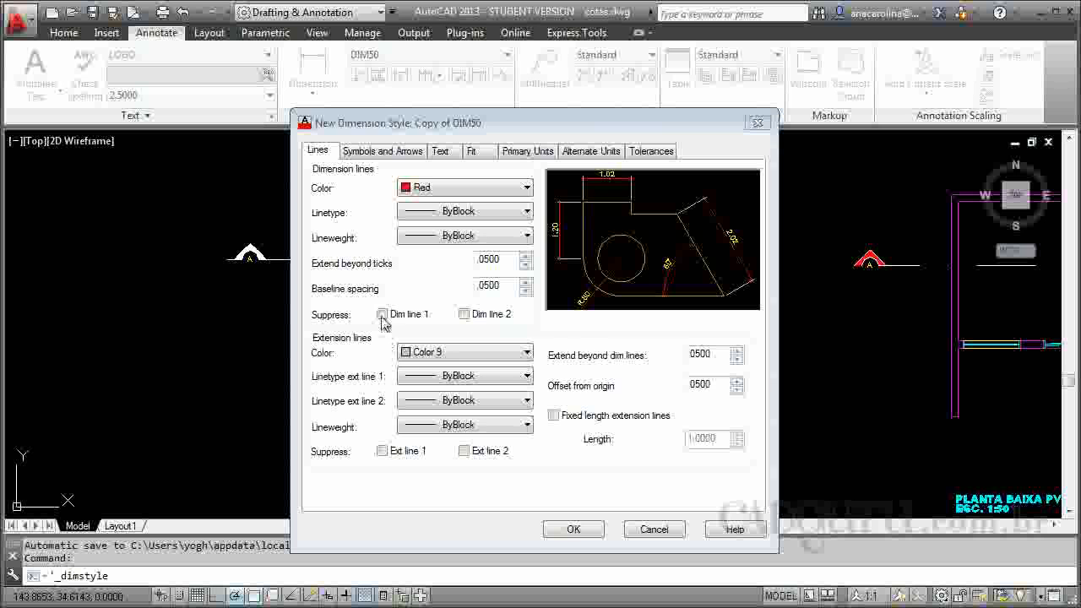
Try suppressing the dimension lines and extension lines individually, ending with all four suppressed.
click(382, 316)
click(382, 316)
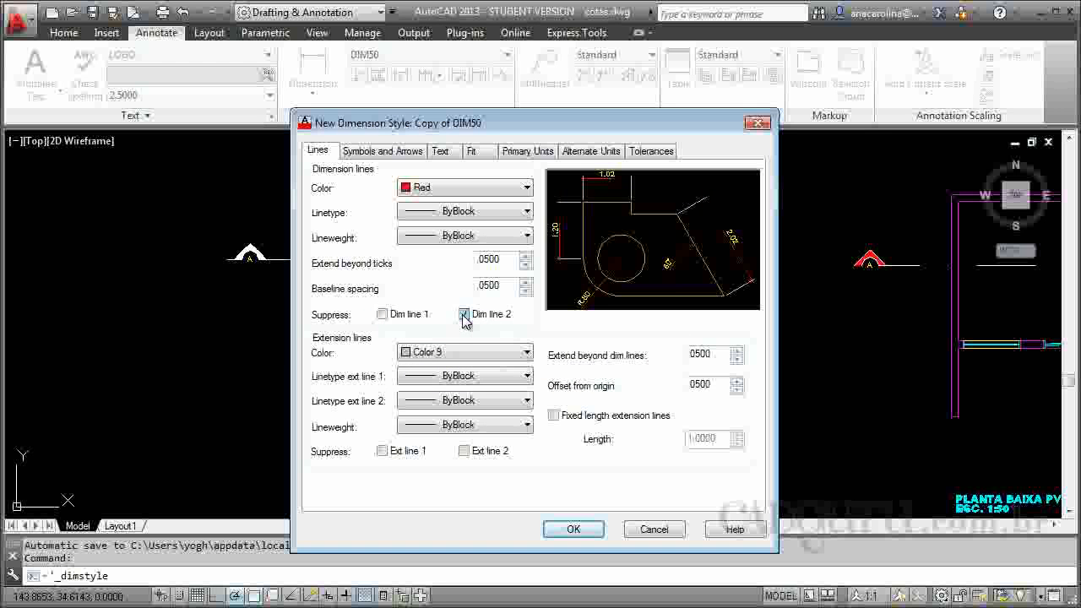
click(382, 451)
click(382, 452)
click(465, 452)
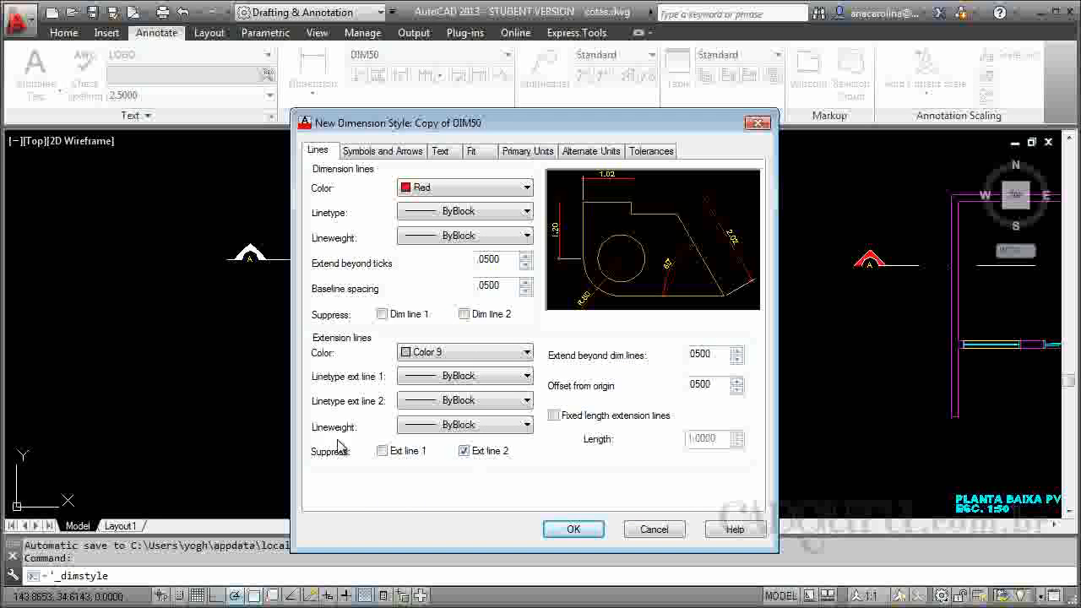
click(382, 451)
click(466, 316)
click(383, 315)
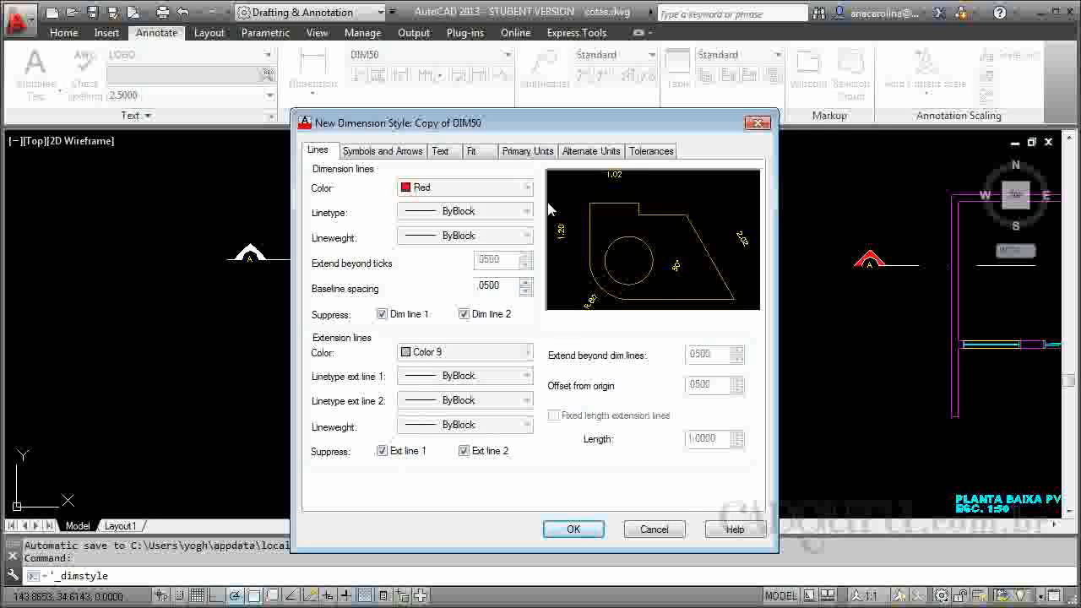
Turn suppression off for both dimension lines and both extension lines.
click(383, 314)
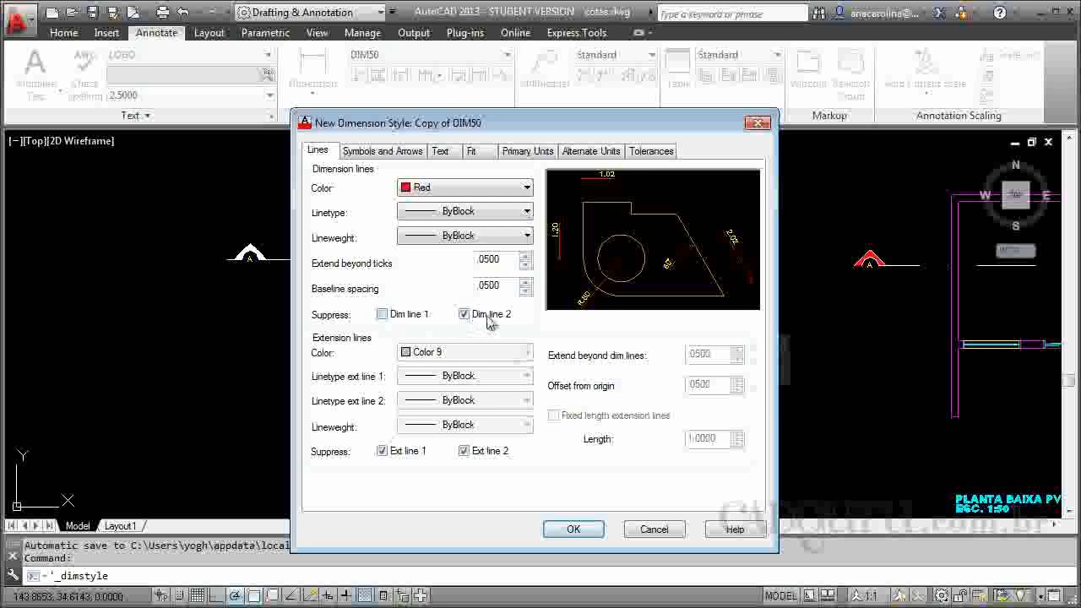
click(382, 314)
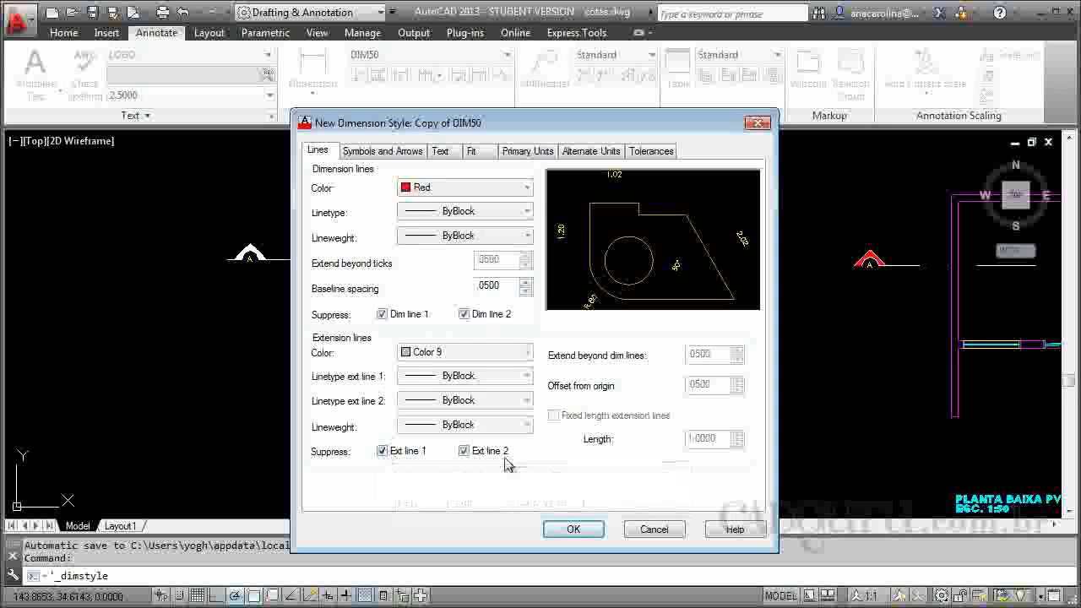
click(464, 314)
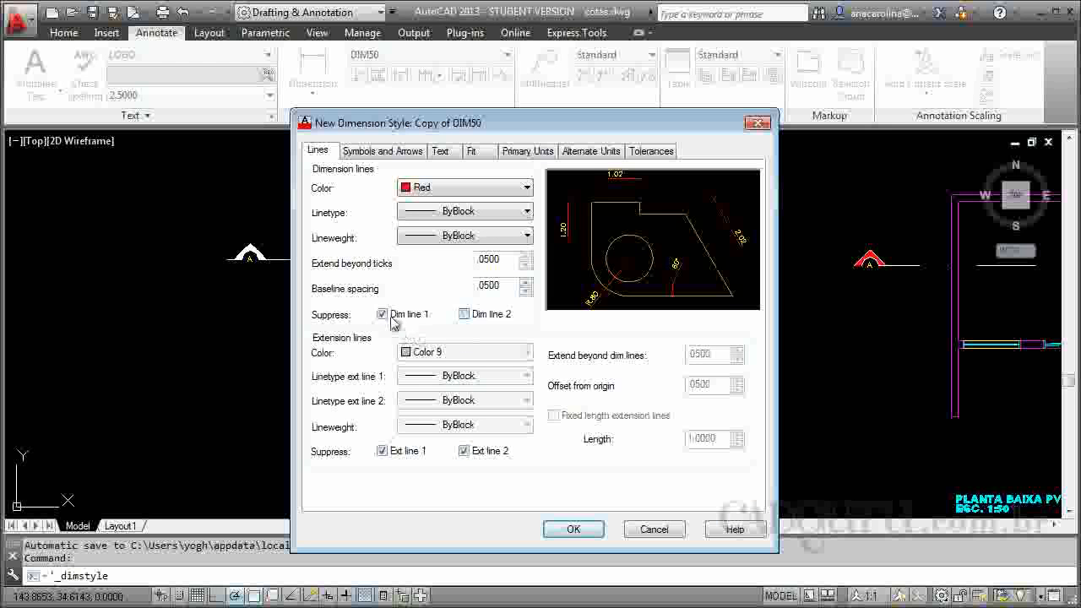
click(382, 451)
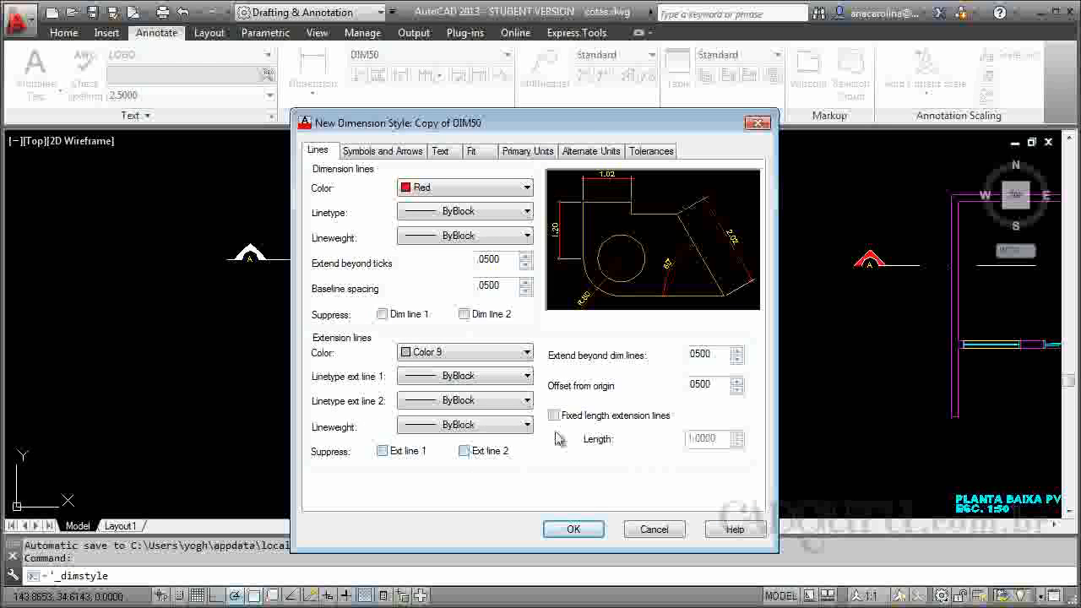
Try Dot and Closed filled as the first and second arrowheads, and restore them to Architectural tick.
click(389, 161)
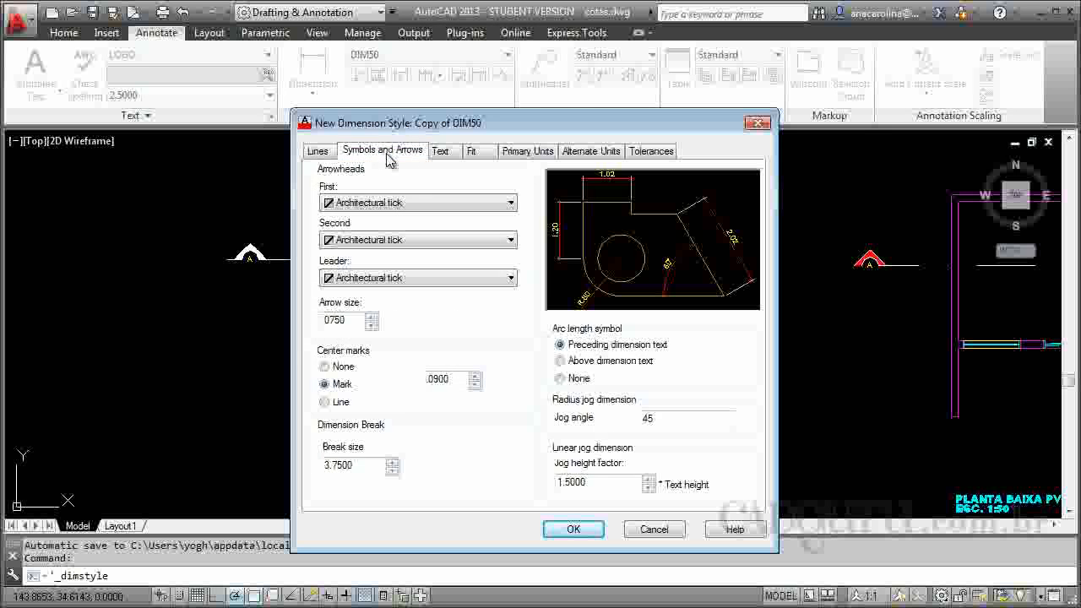
click(437, 205)
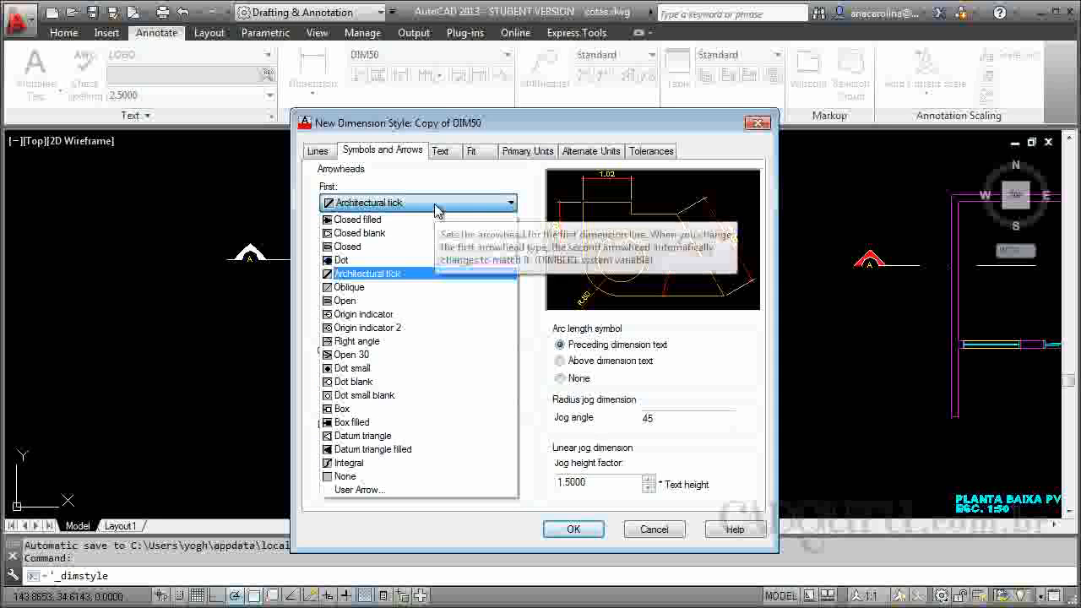
click(365, 263)
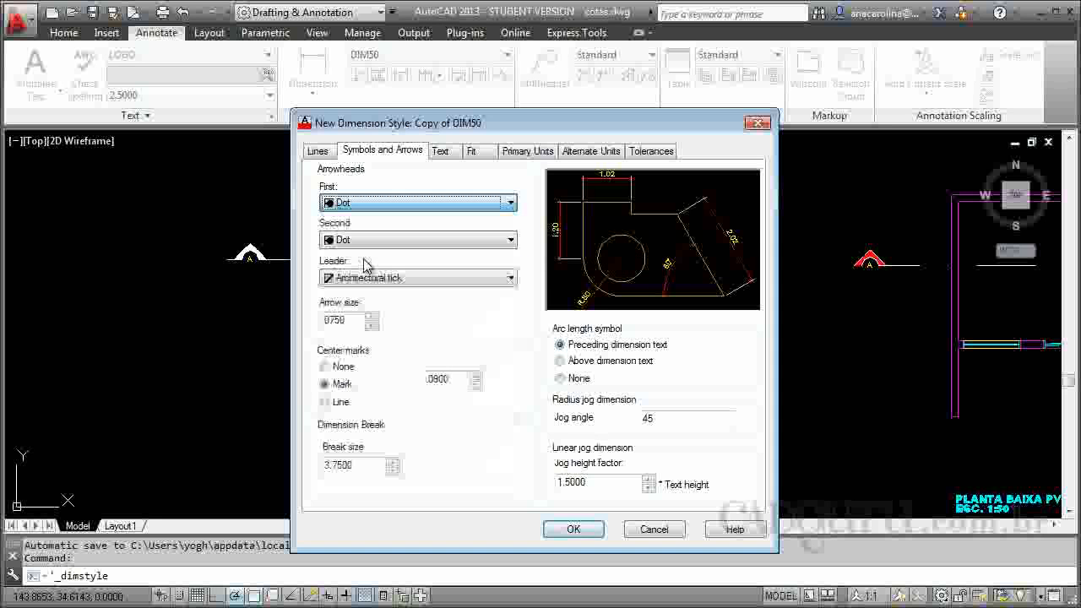
click(423, 206)
click(411, 221)
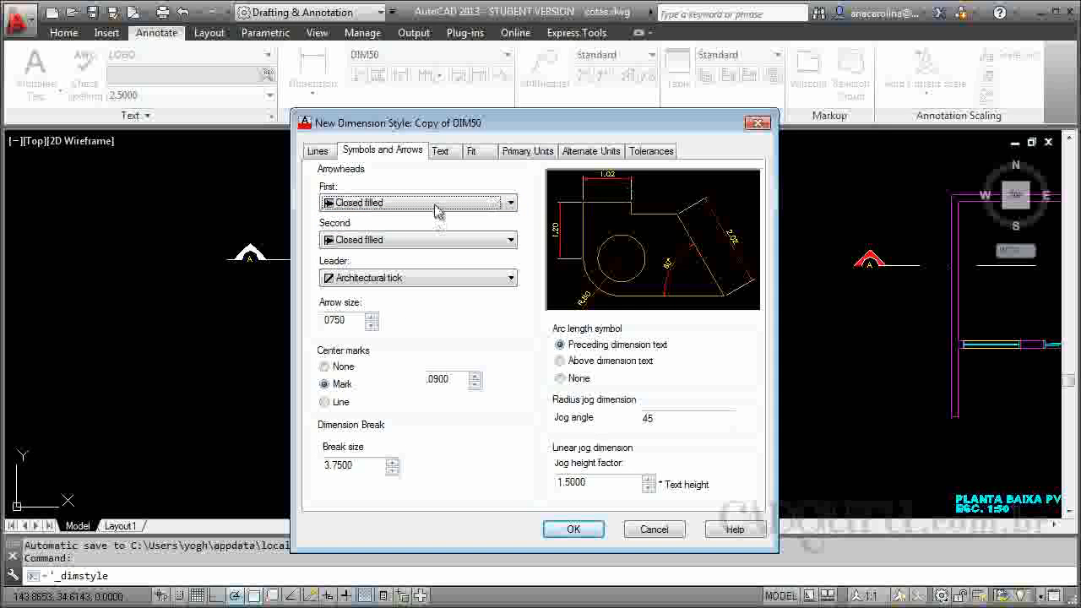
click(435, 208)
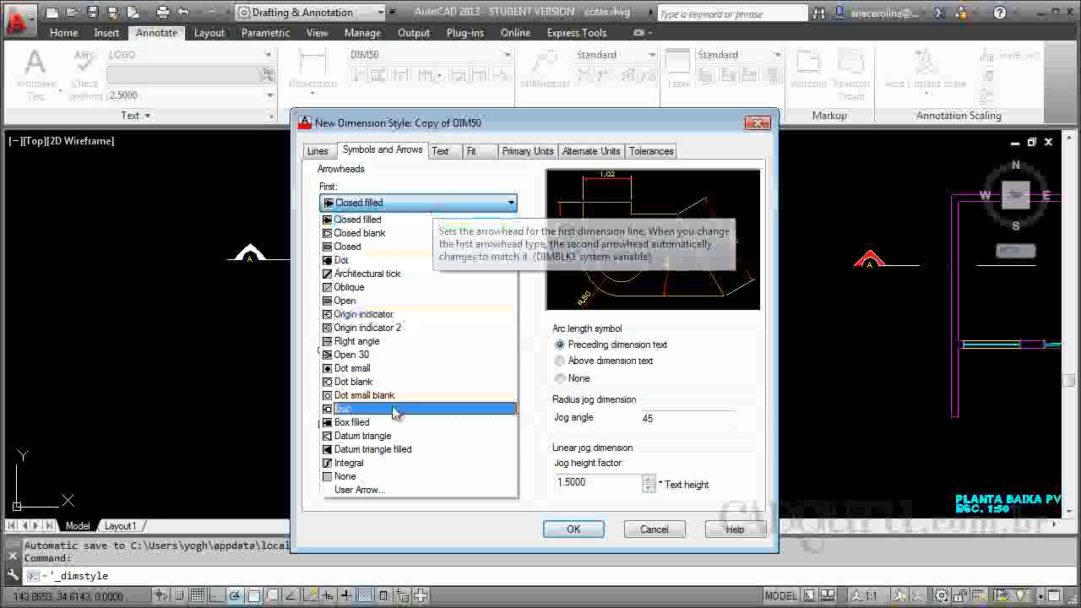
click(390, 273)
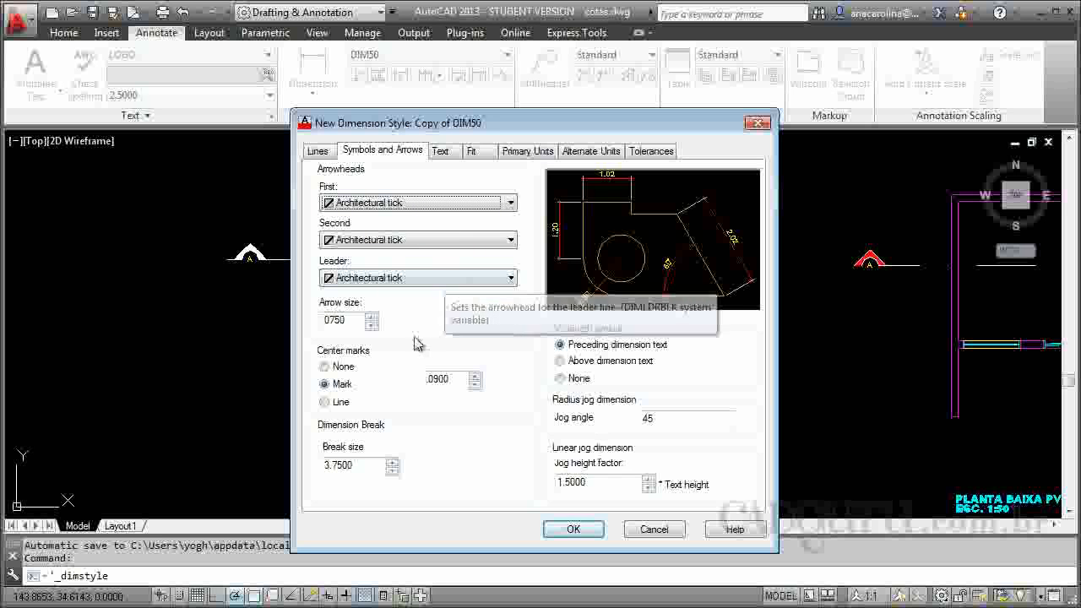
Review the arrow size and linear jog height factor, and open the new style's text settings.
click(333, 321)
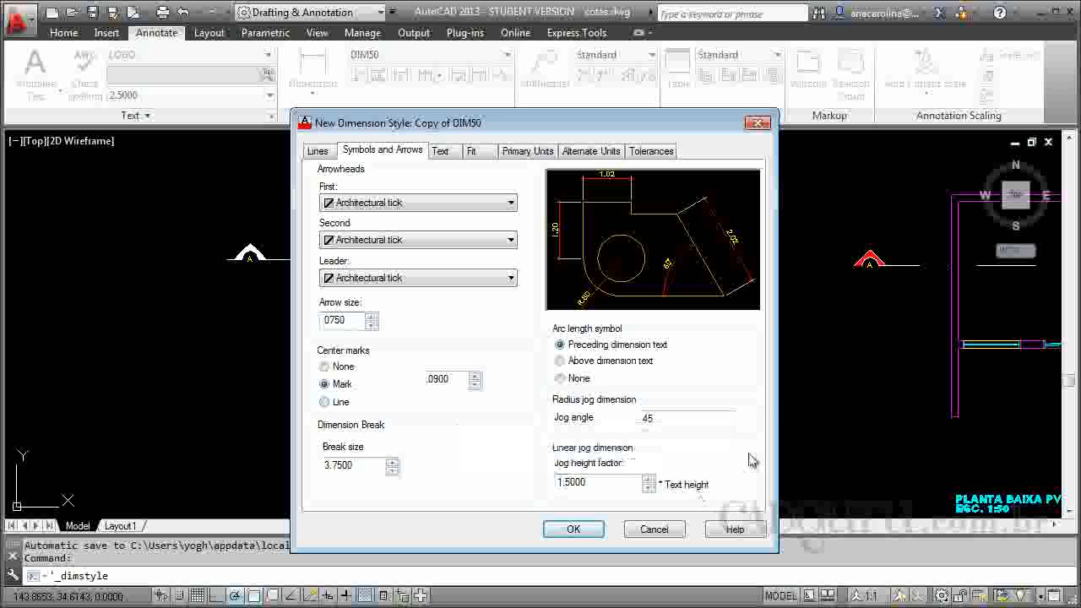
click(608, 486)
drag(609, 483, 533, 479)
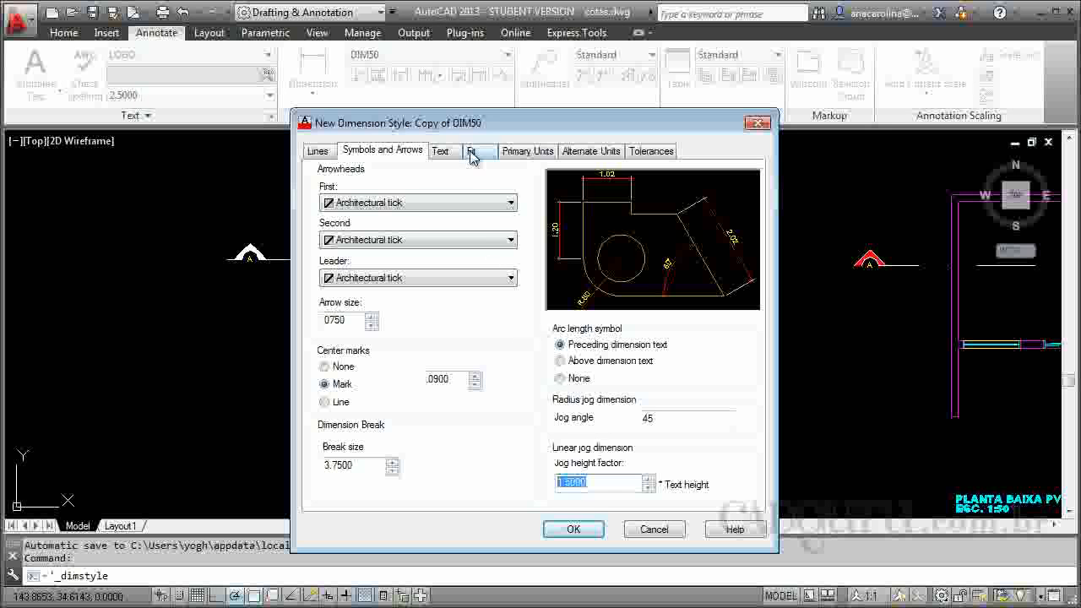
click(439, 152)
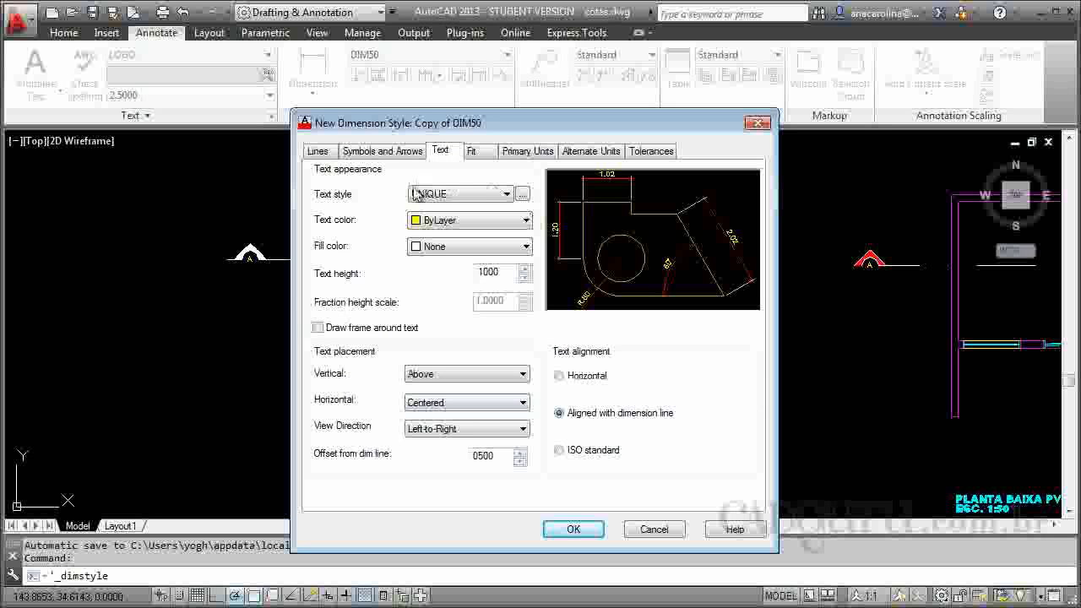
Review the available text styles and the text height of the new dimension style.
click(499, 195)
click(499, 196)
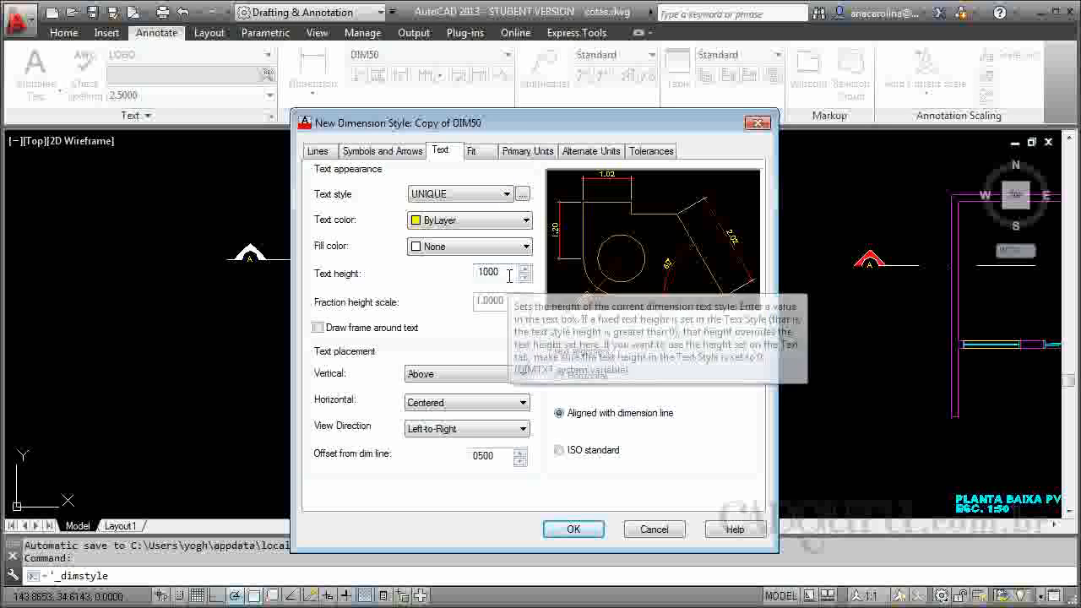
drag(509, 274, 488, 271)
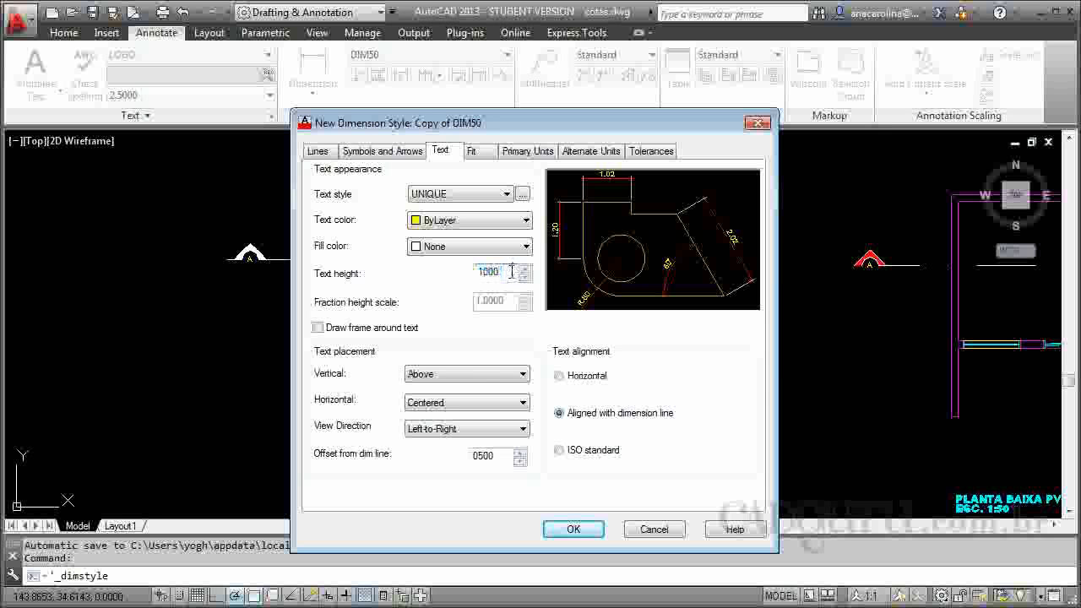
Try Centered, Outside and Below as the vertical text placement, and restore it to Above.
click(469, 374)
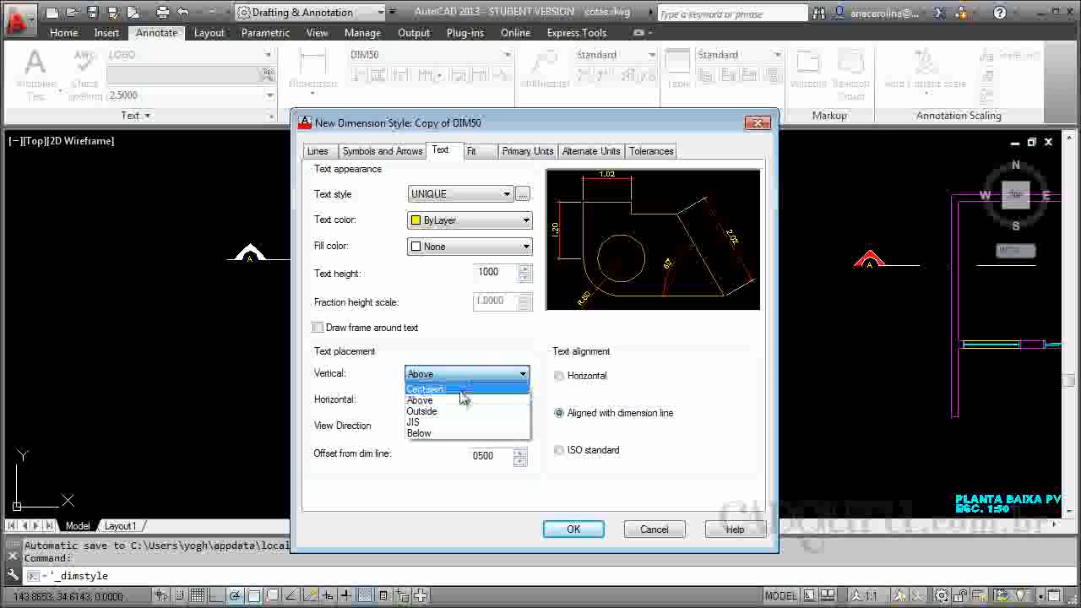
click(463, 389)
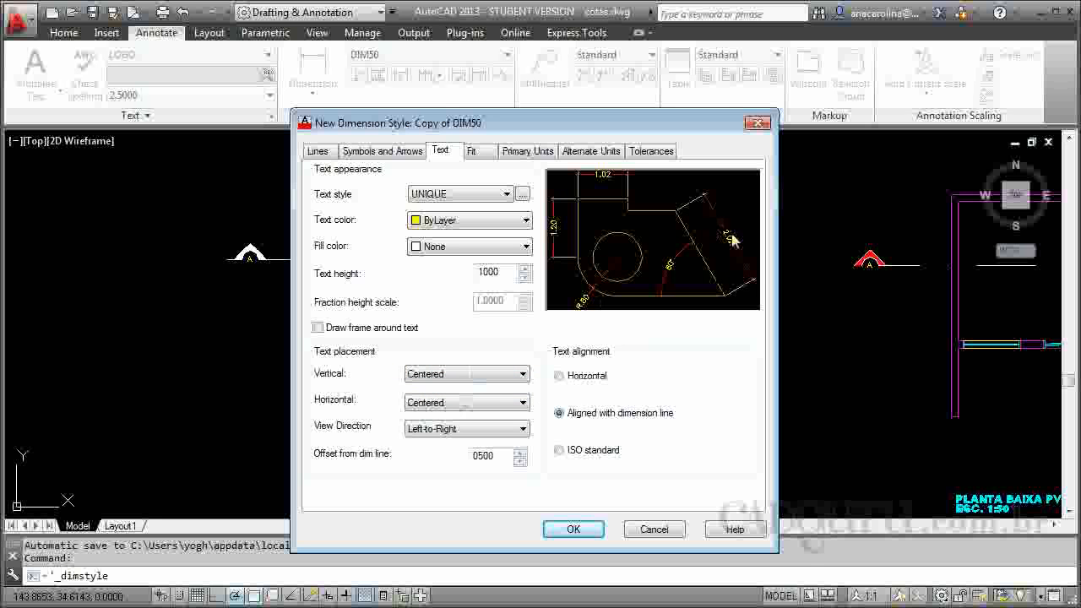
click(496, 377)
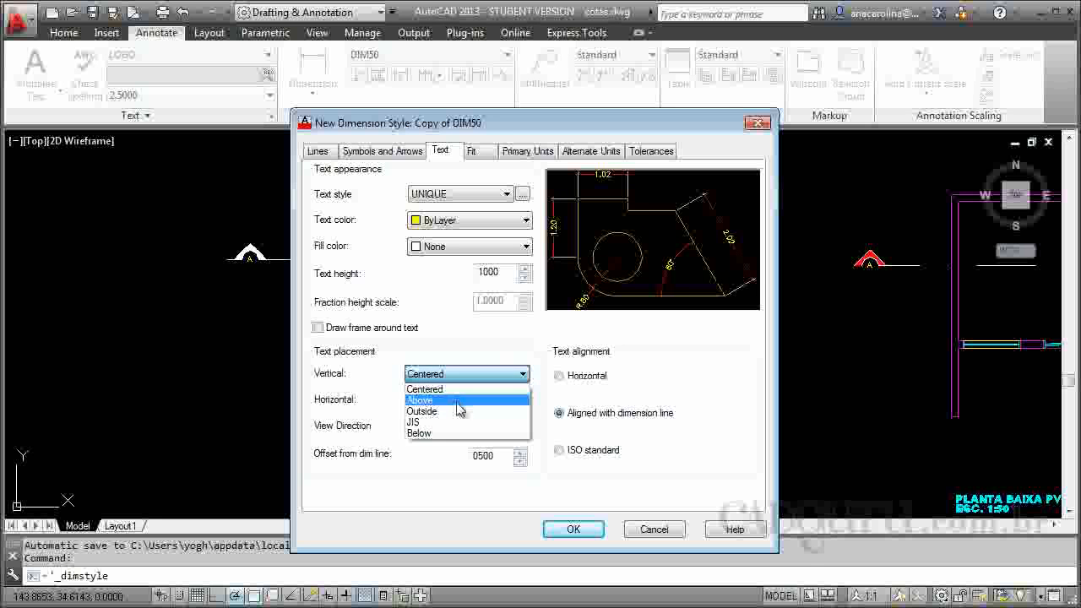
click(462, 400)
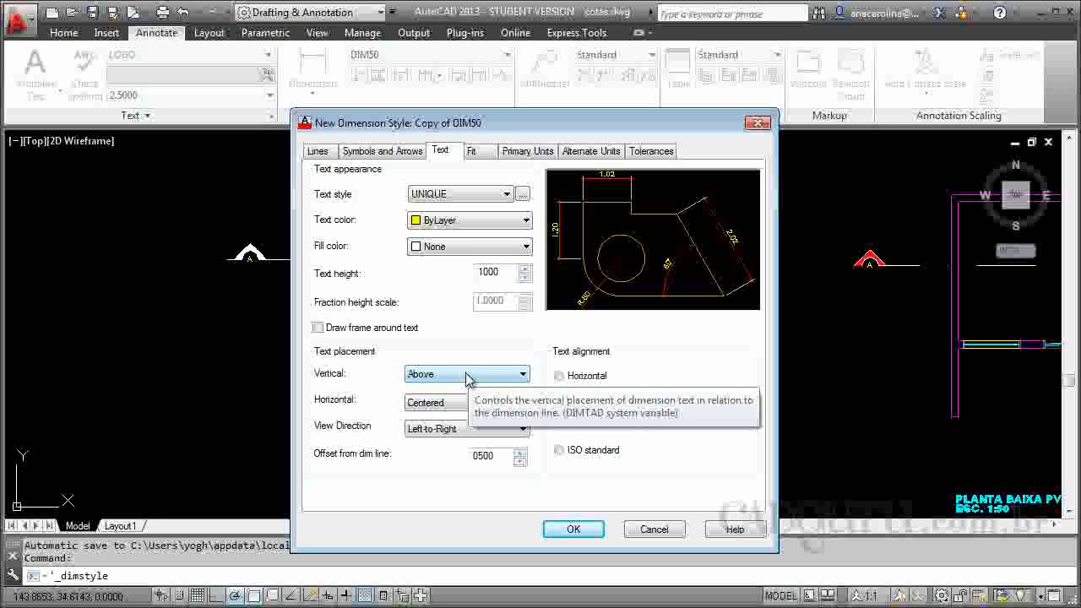
click(466, 378)
click(452, 406)
click(452, 374)
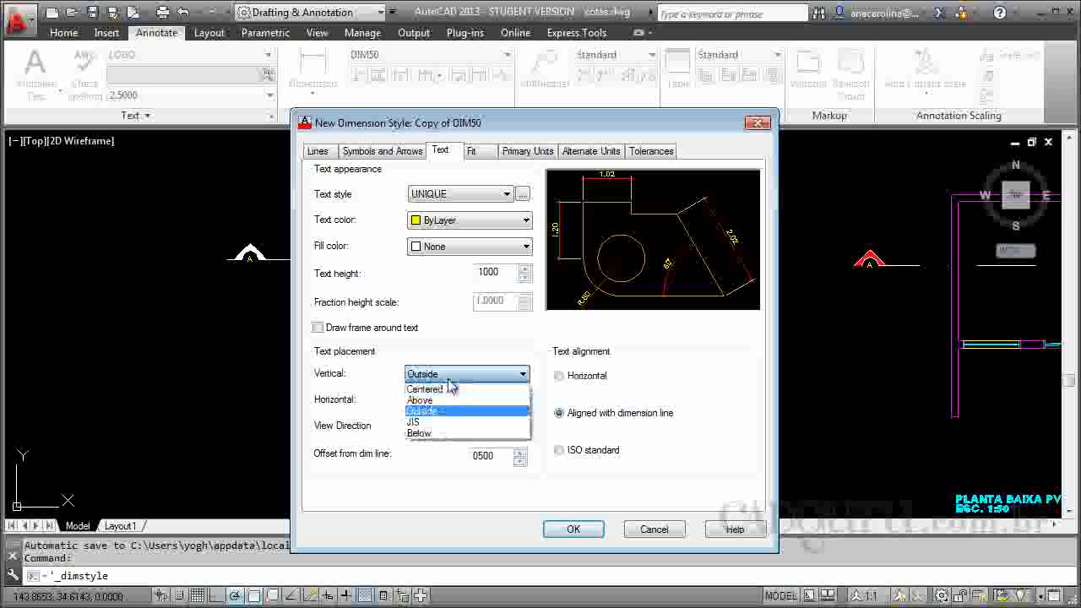
click(433, 428)
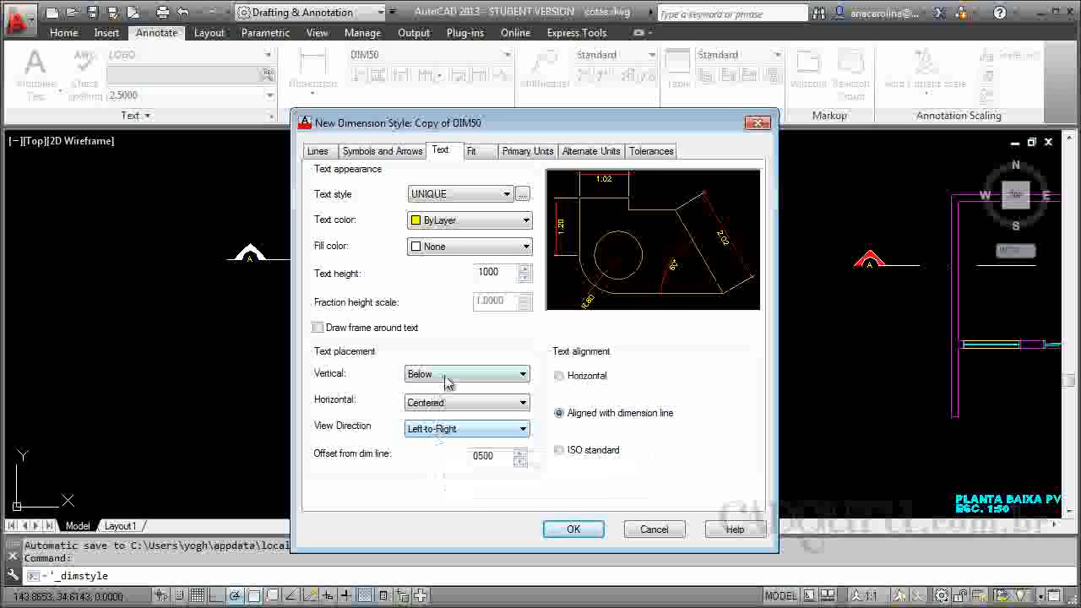
click(445, 376)
click(448, 399)
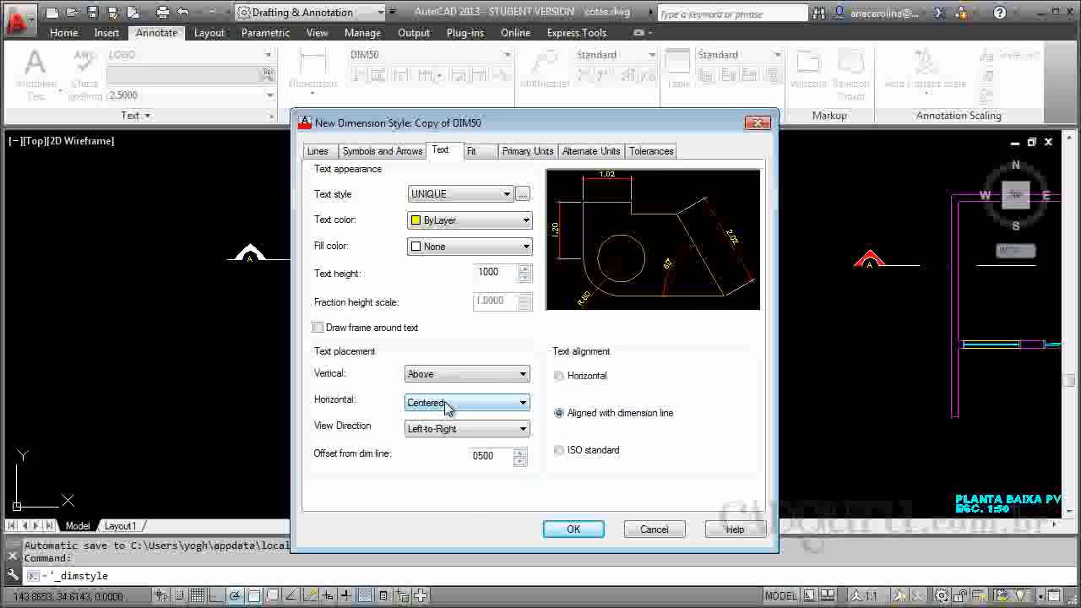
Try At Ext Line 1 and At Ext Line 2 as the horizontal text placement, and restore it to Centered.
click(448, 404)
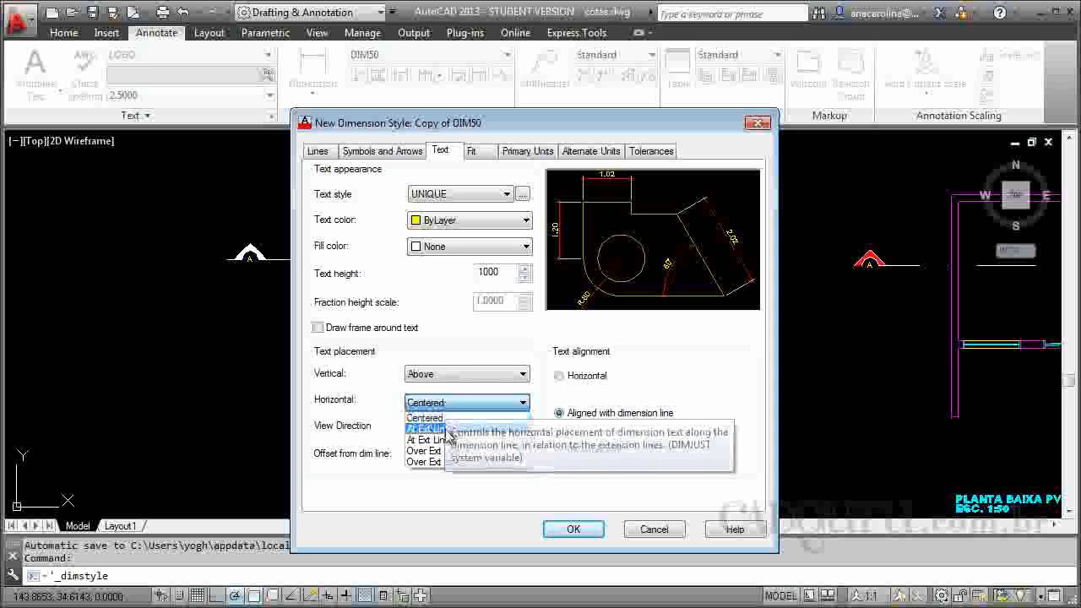
click(446, 428)
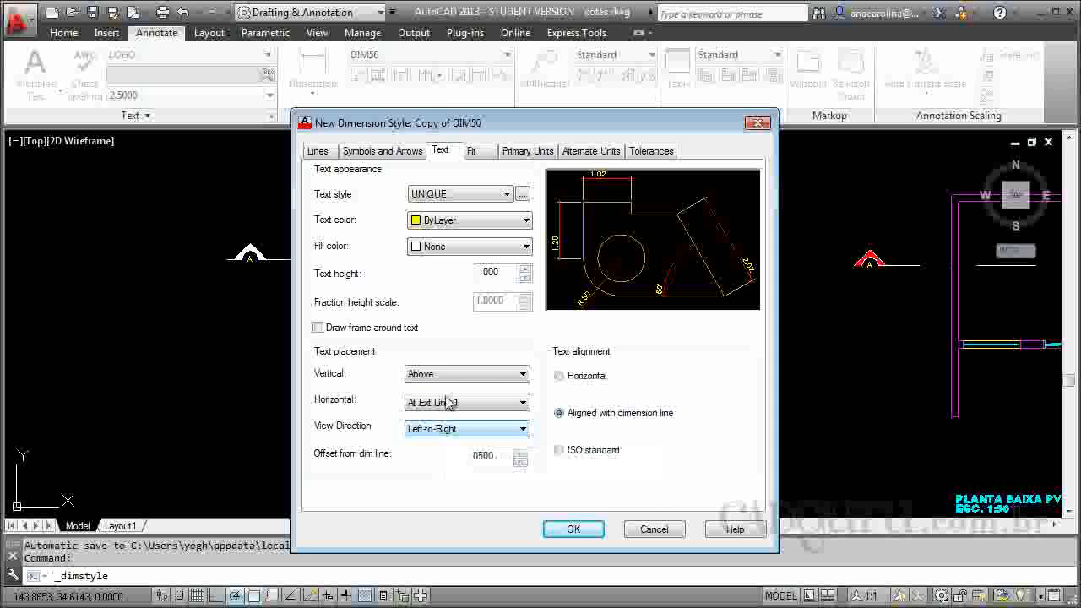
click(461, 402)
click(451, 440)
click(456, 403)
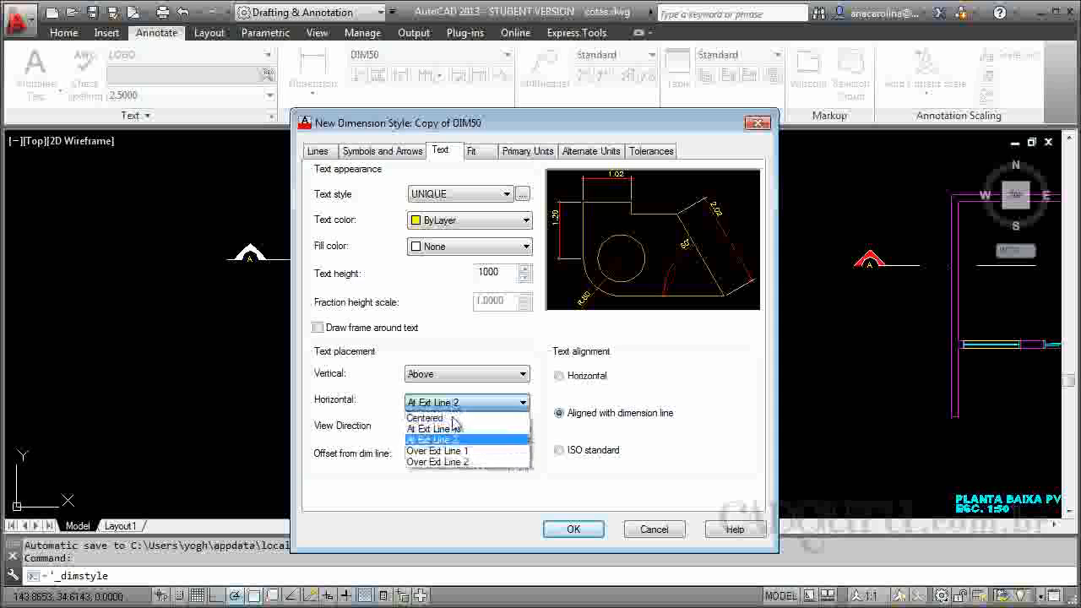
click(452, 419)
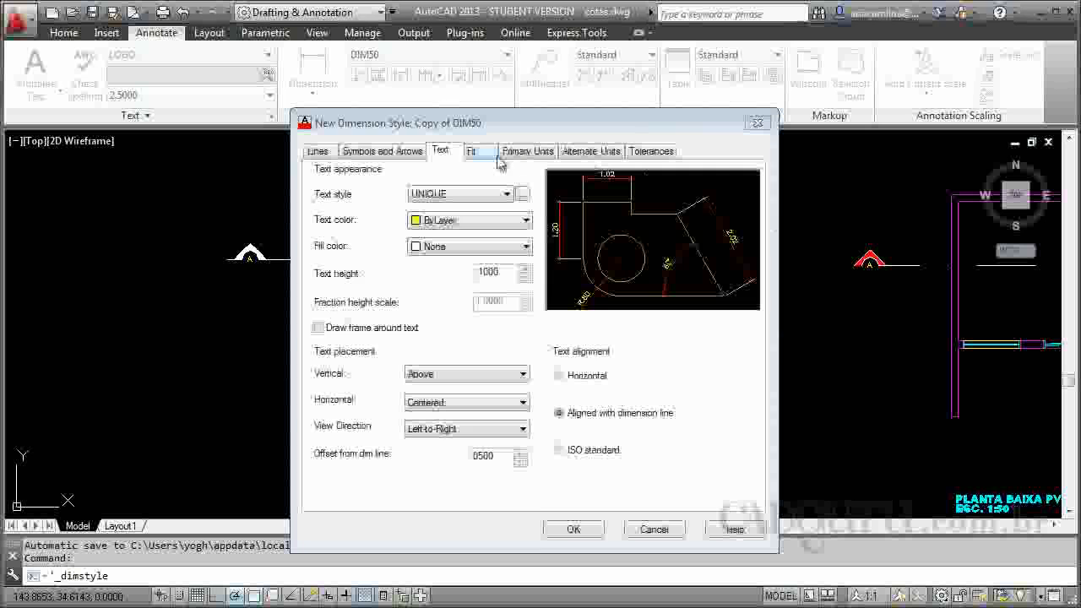
Try the best-fit option for text or arrows in the fit settings, and restore Always keep text between ext lines.
click(487, 160)
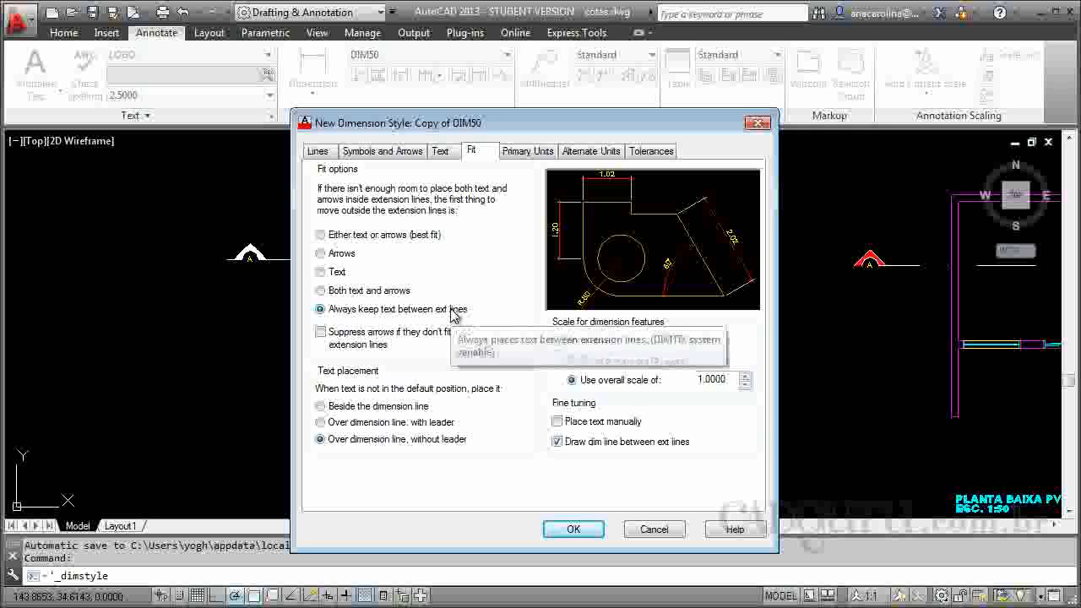
click(321, 234)
click(321, 309)
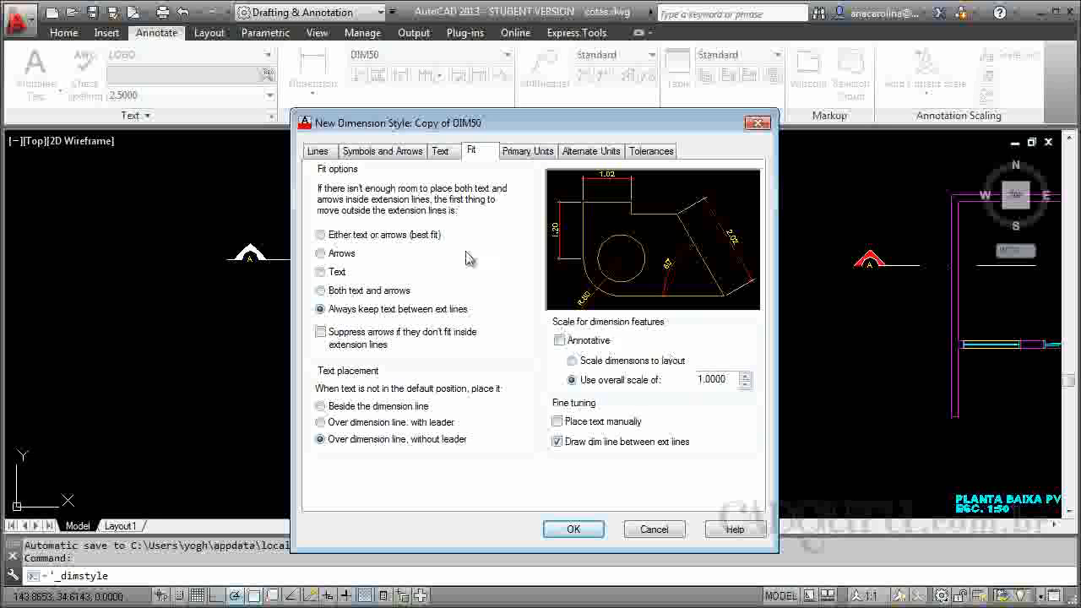
Review the linear precision in the primary units, accept the new dimension style and close the Dimension Style Manager.
click(532, 152)
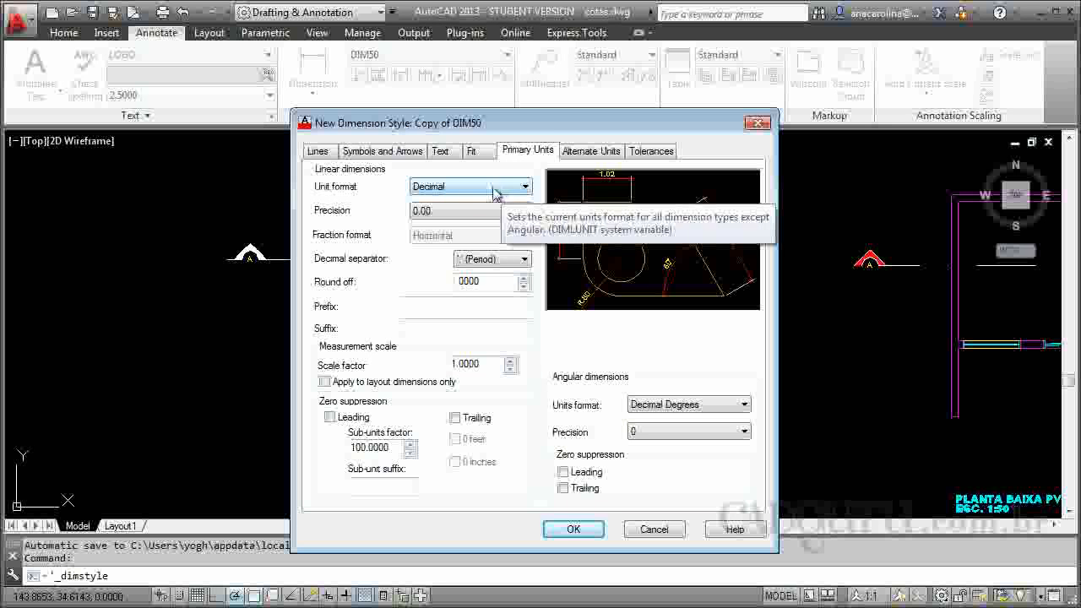
click(453, 213)
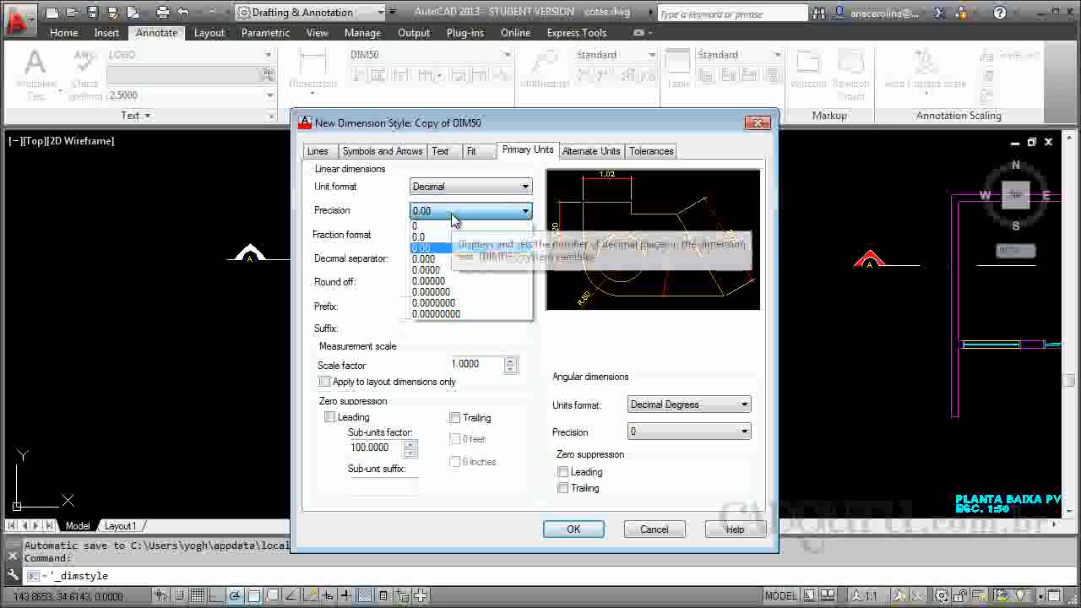
click(430, 212)
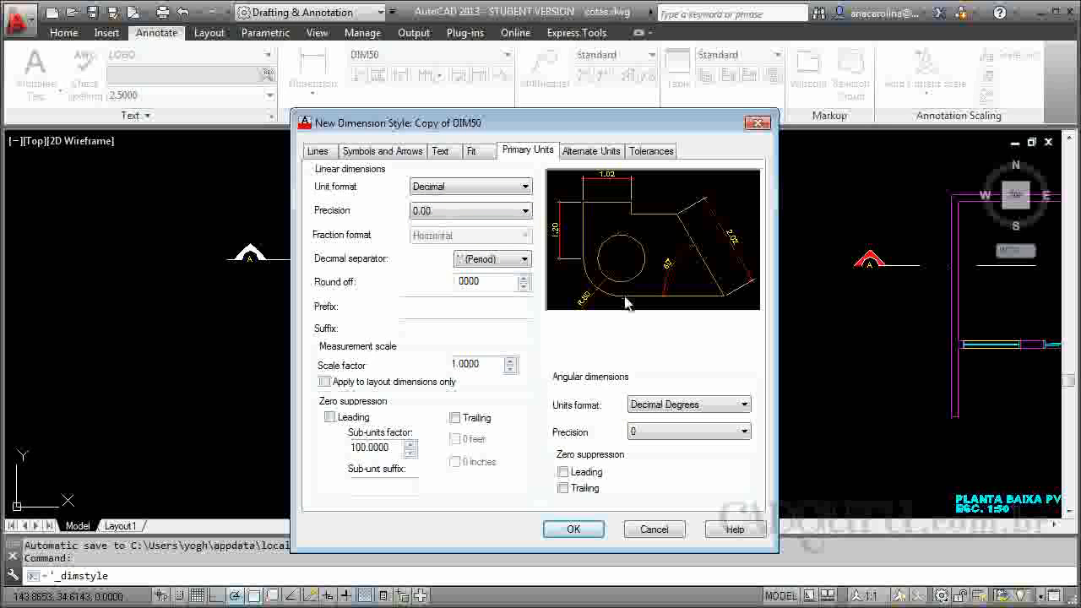
click(576, 531)
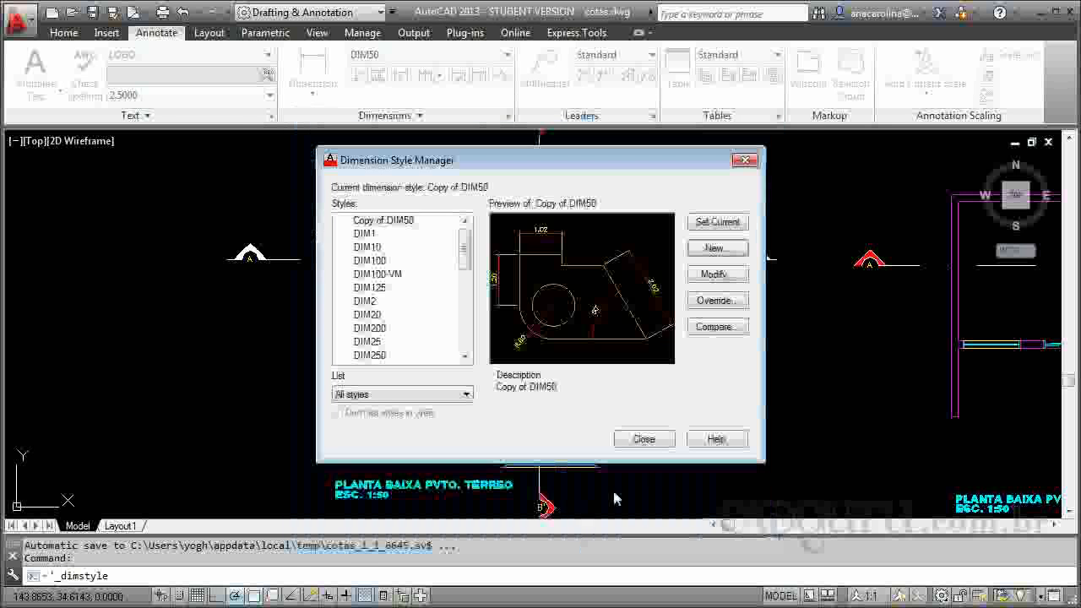
click(666, 443)
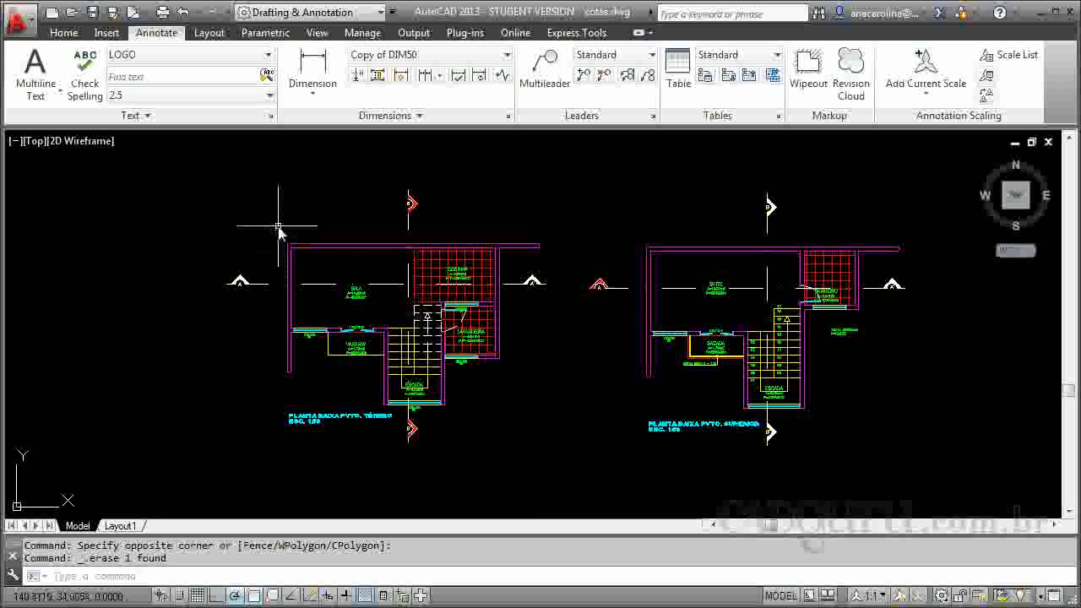
Add a horizontal linear dimension for the SALA's outer side wall thickness, placed above the ground-floor plan.
click(312, 72)
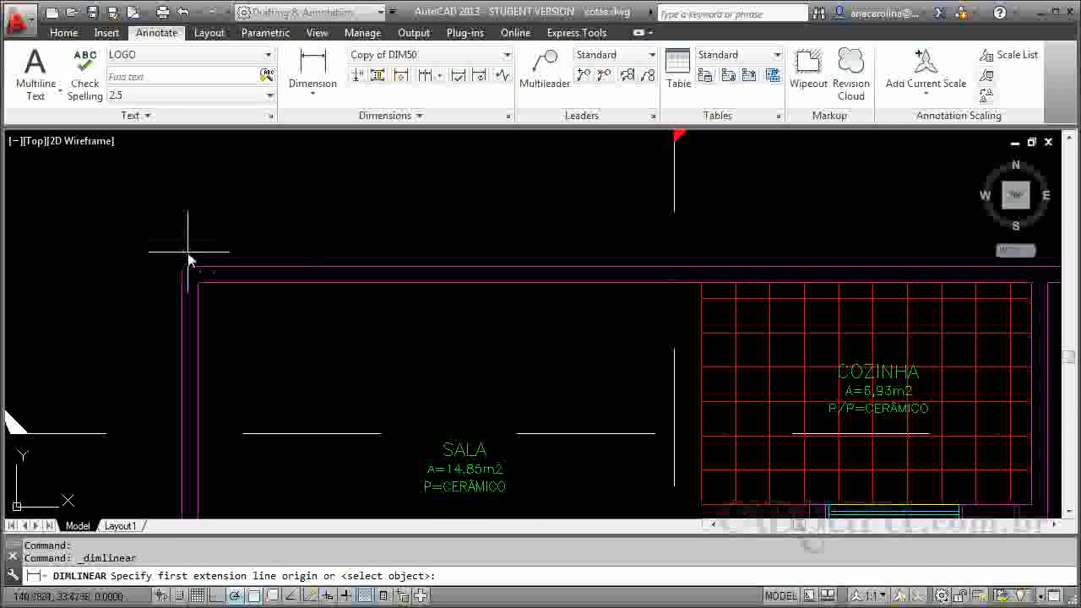
click(182, 266)
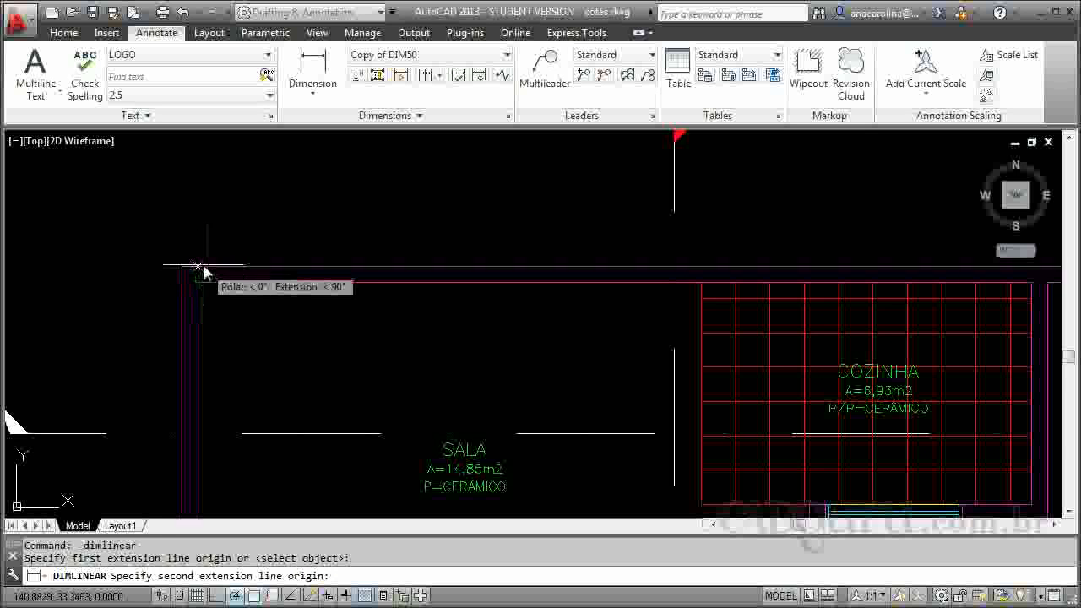
click(200, 269)
click(197, 233)
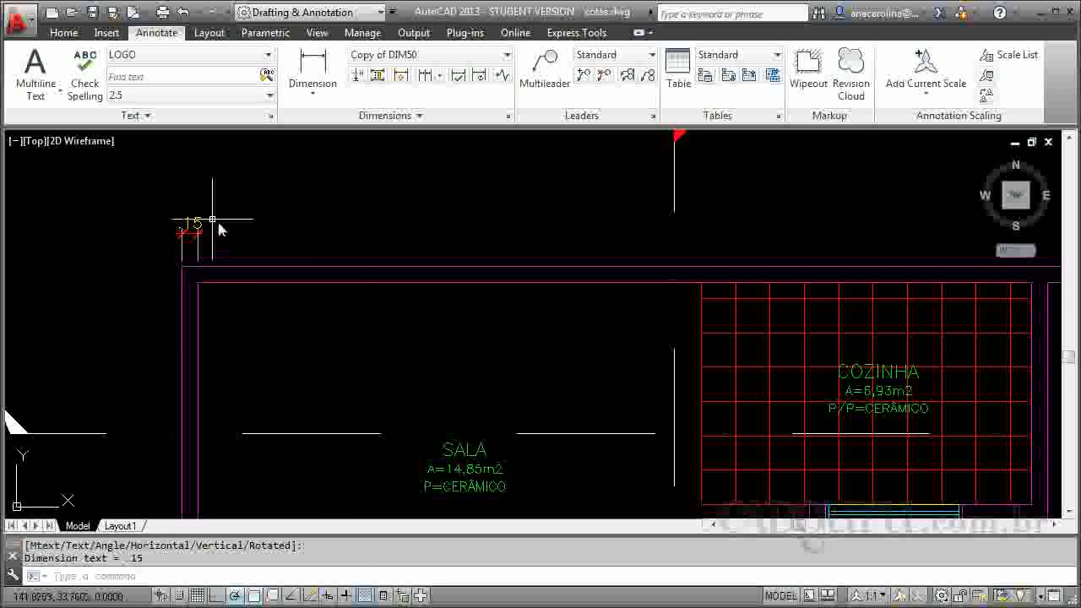
Continue the horizontal dimension chain to both faces of the wall beside the COZINHA and to the end of the upper wall.
click(425, 76)
scroll(335, 249, down, 4)
scroll(632, 242, up, 5)
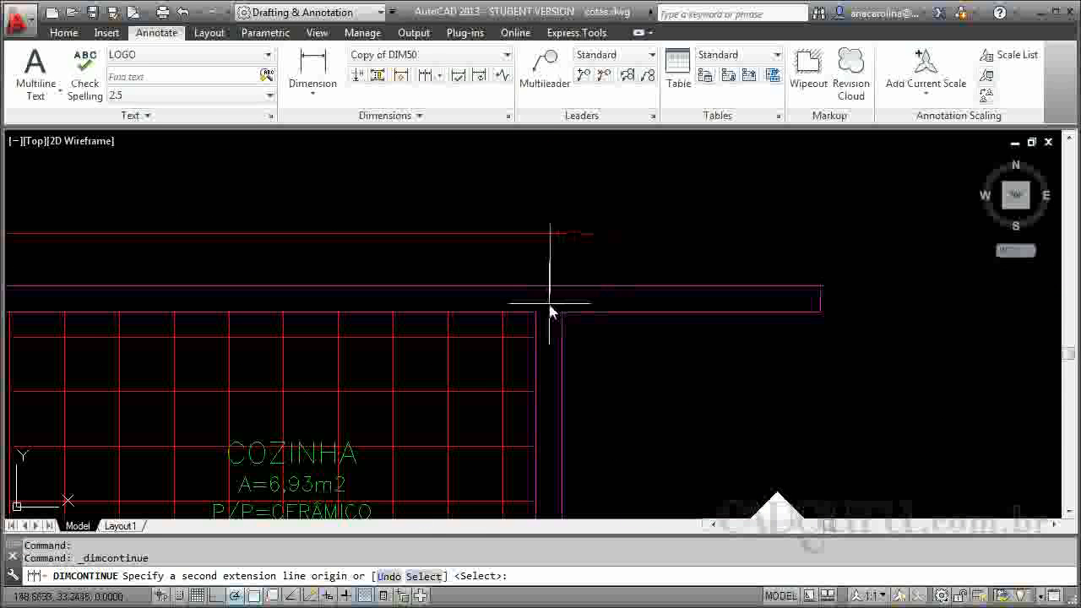
click(539, 286)
click(562, 288)
click(820, 286)
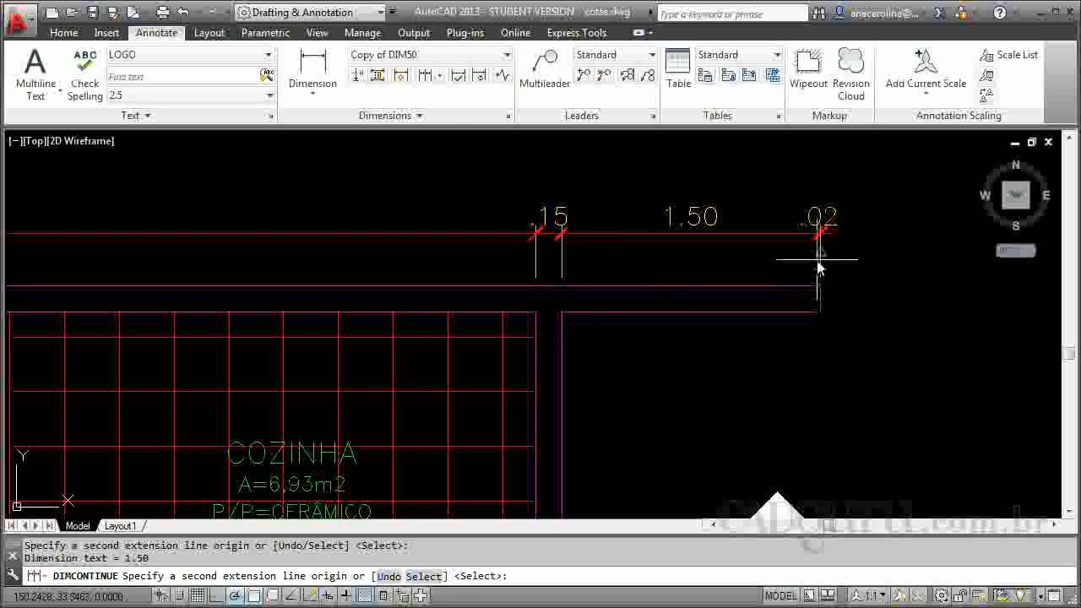
key(Escape)
scroll(794, 253, down, 4)
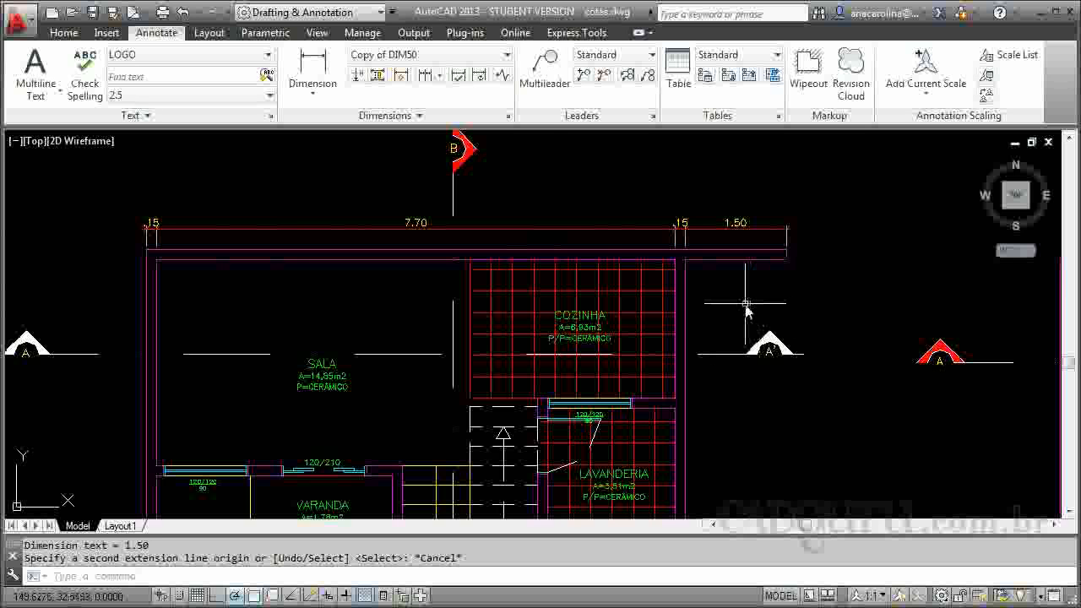
Add a vertical linear dimension for the COZINHA's interior length, placed outside its exterior side wall.
click(325, 82)
scroll(642, 203, up, 4)
click(629, 174)
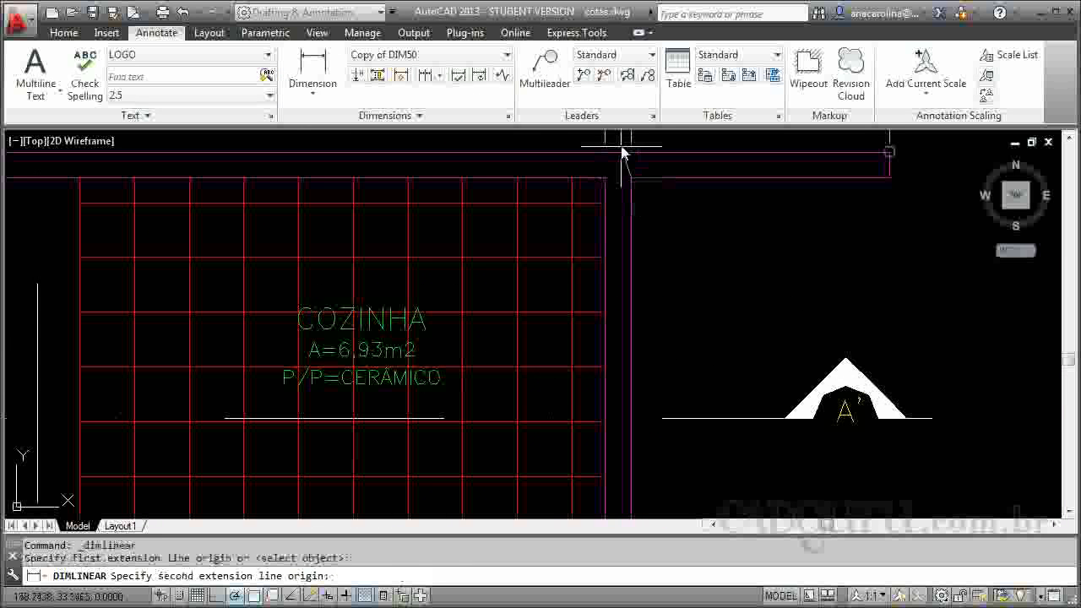
scroll(642, 254, down, 5)
scroll(563, 321, up, 5)
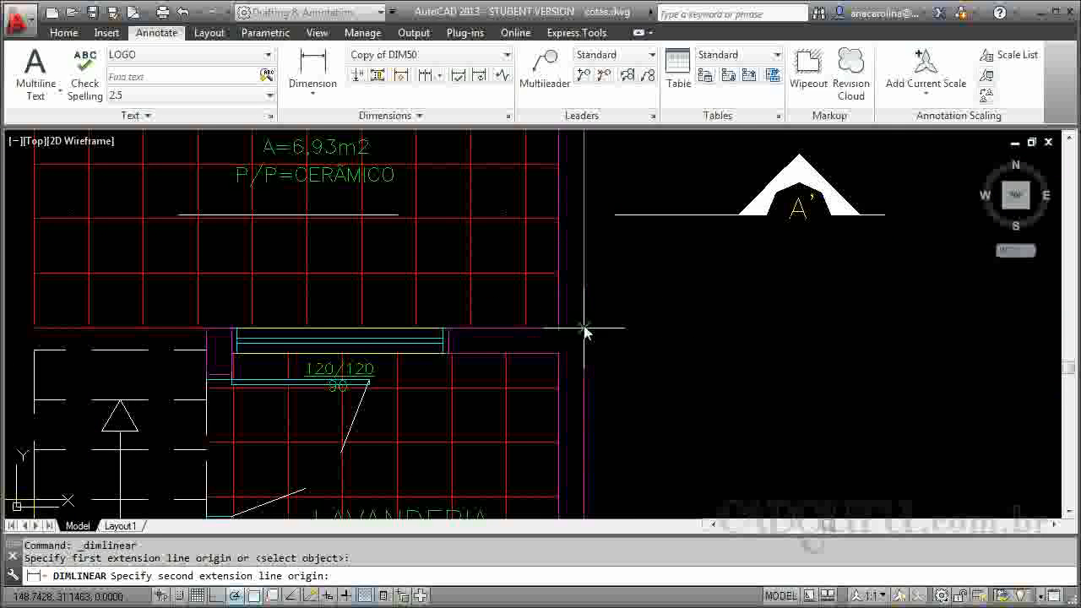
click(586, 332)
scroll(585, 332, down, 4)
scroll(608, 338, up, 3)
click(621, 334)
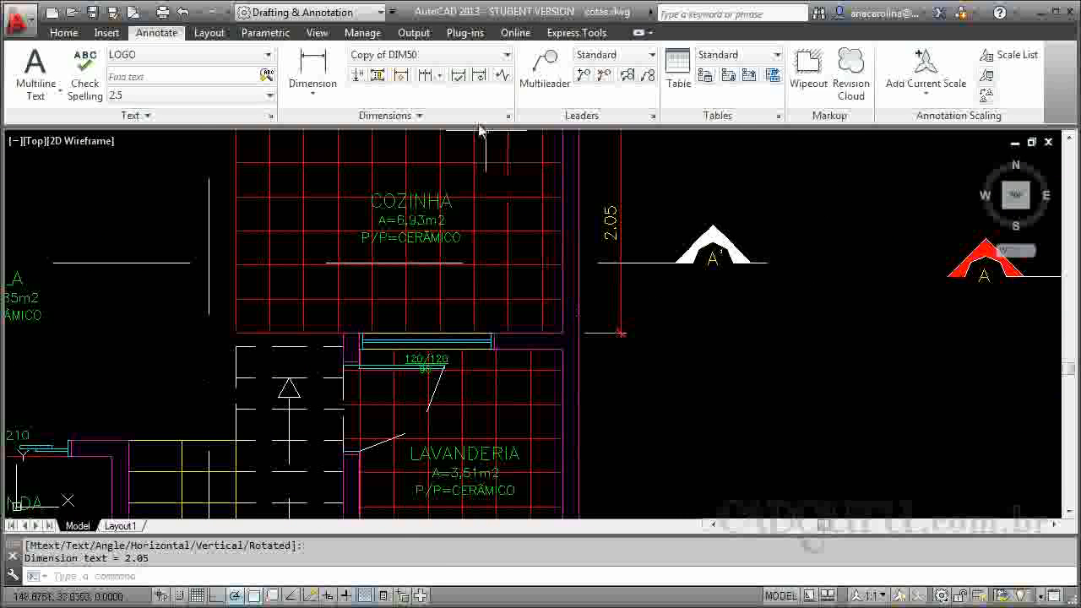
Continue the vertical dimension chain across the wall below the COZINHA, the LAVANDERIA and the LAVANDERIA's lower wall.
click(426, 74)
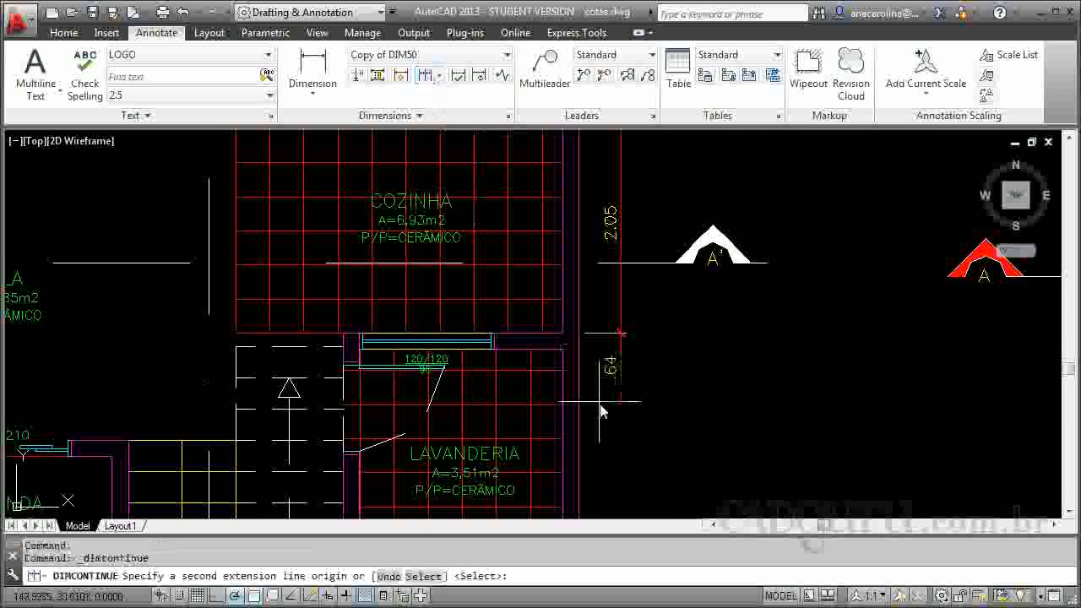
click(582, 351)
scroll(659, 319, down, 4)
scroll(663, 338, up, 5)
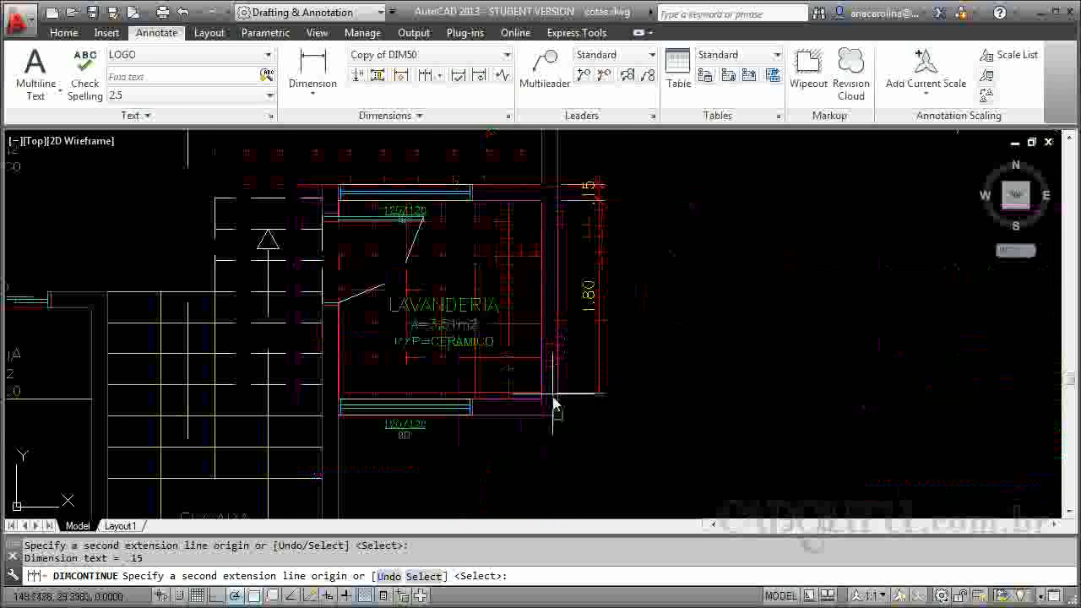
click(558, 399)
click(558, 415)
Continue the vertical dimension chain down to both faces of the ESCADA's lower wall and finish the chain.
scroll(562, 418, down, 4)
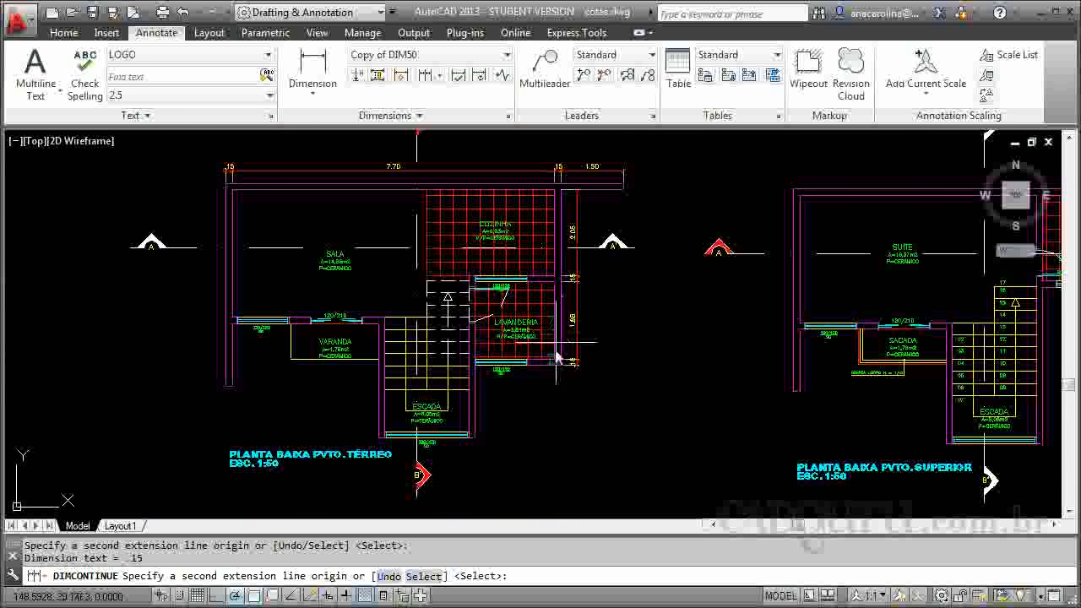
scroll(466, 447, up, 4)
scroll(259, 388, up, 2)
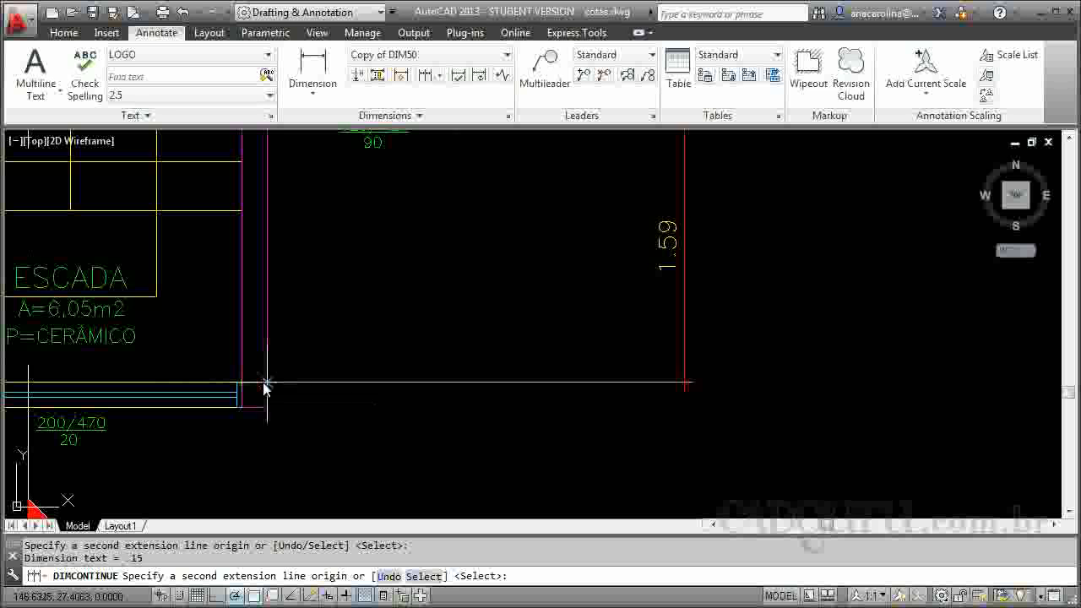
scroll(436, 448, down, 6)
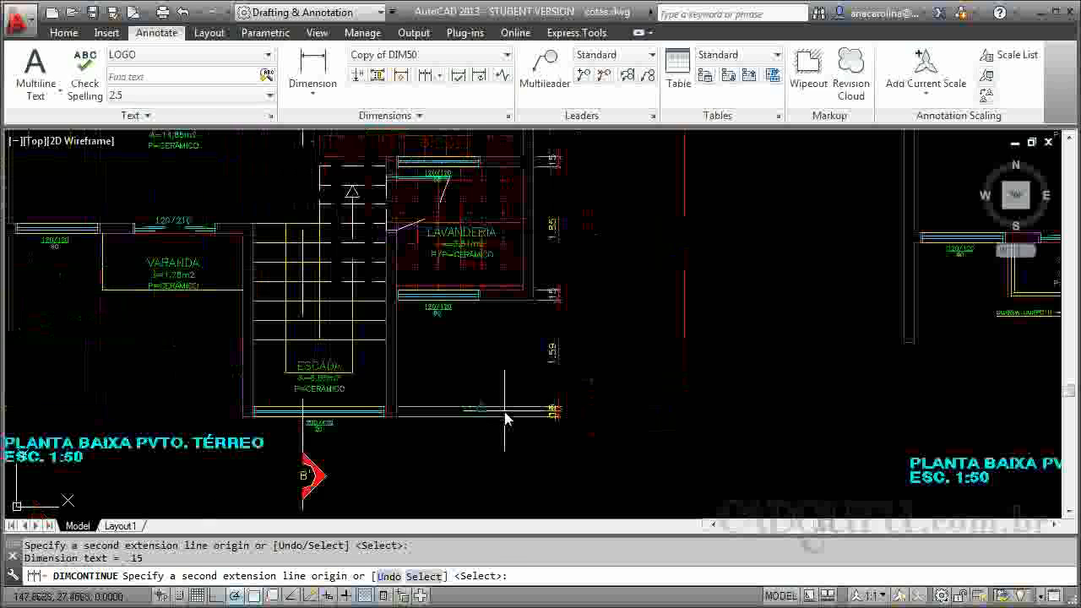
key(Escape)
scroll(482, 390, up, 2)
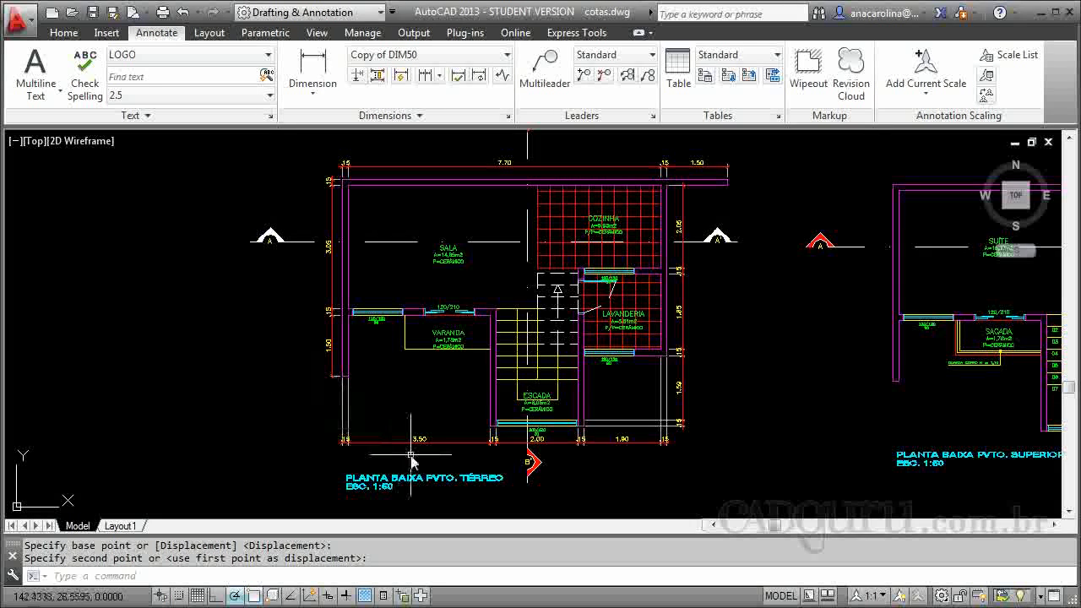
Add a vertical linear dimension along the ESCADA's exterior wall, from the wall above the VARANDA down to the ESCADA's lower corner.
scroll(509, 456, up, 3)
scroll(507, 386, down, 1)
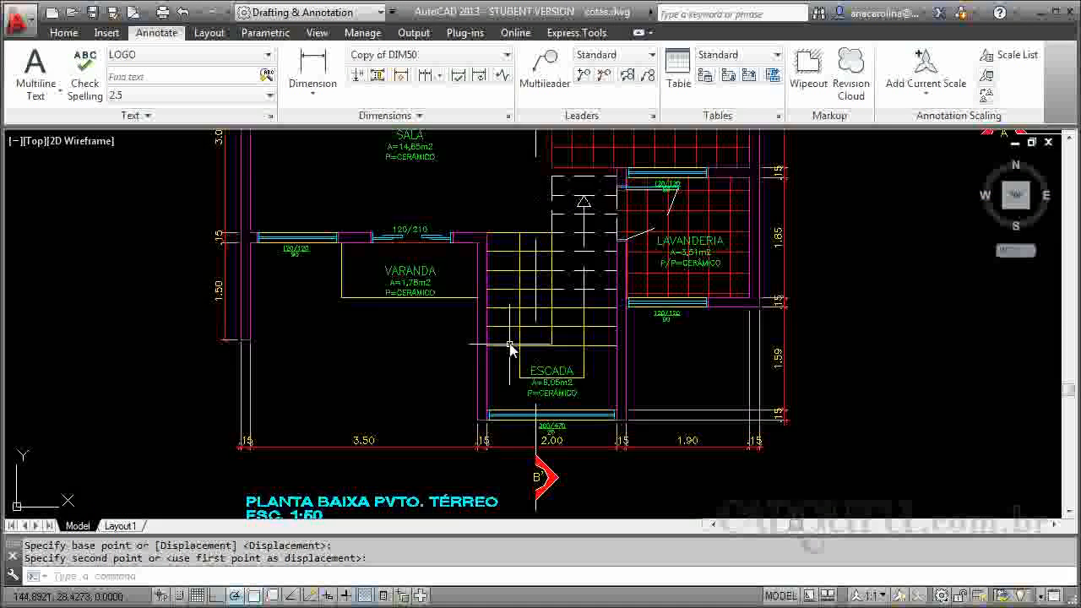
scroll(511, 386, up, 3)
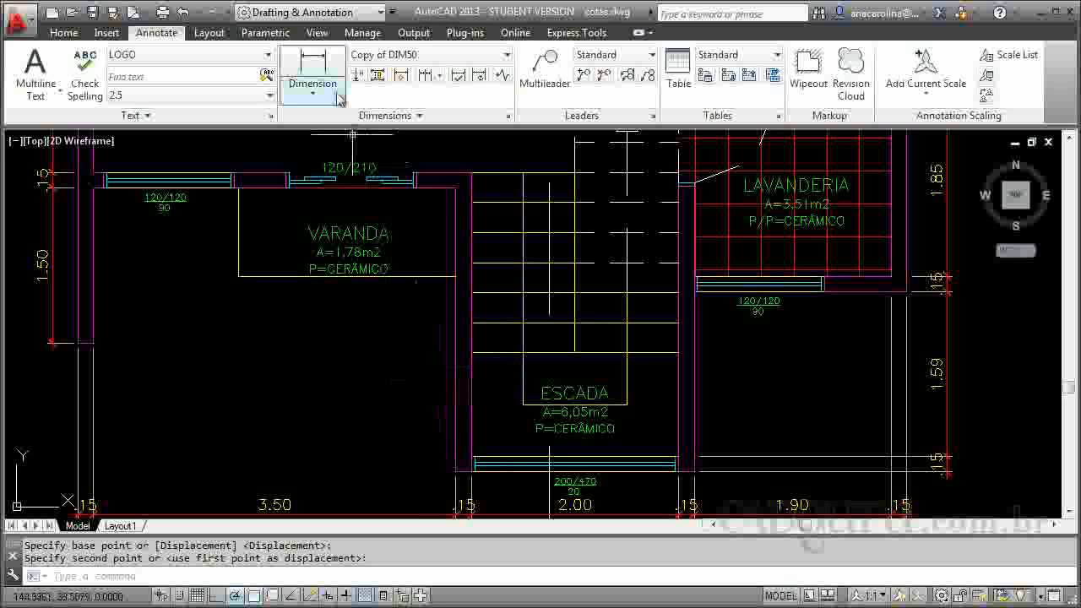
click(313, 76)
click(456, 188)
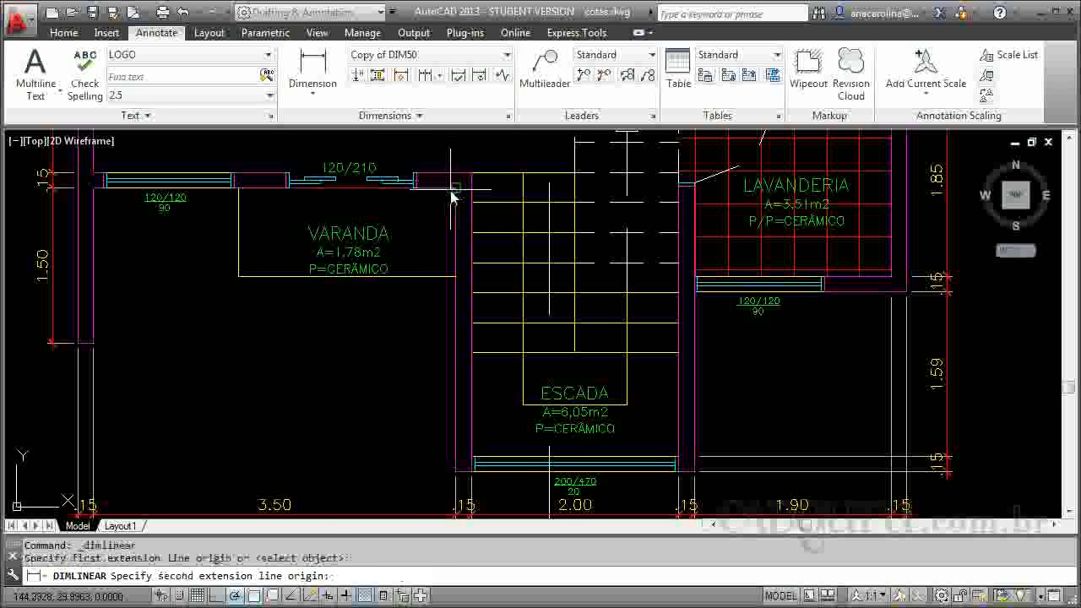
click(453, 473)
click(419, 452)
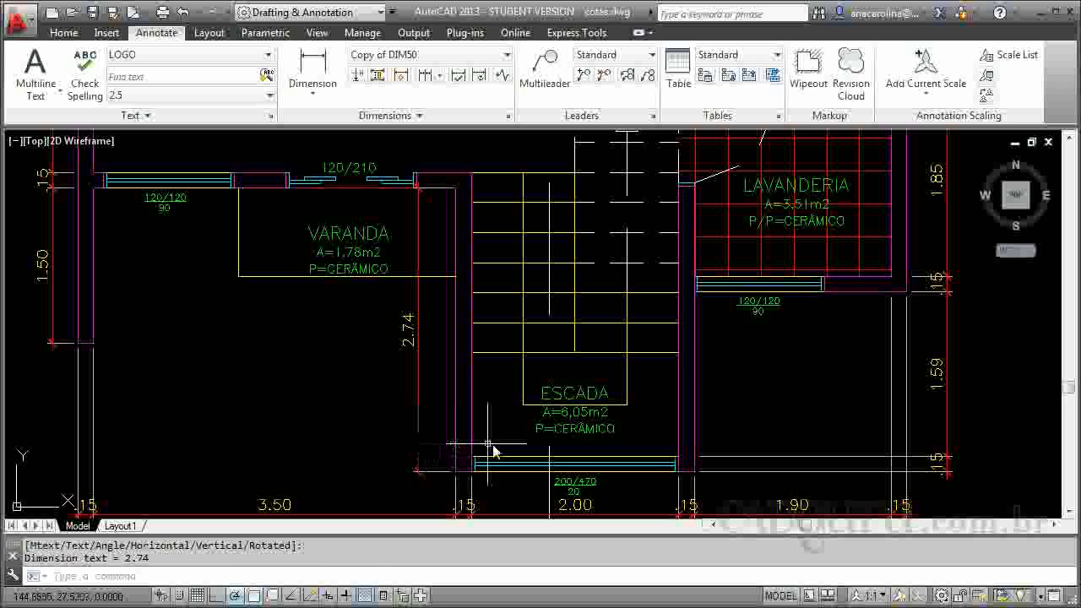
Review the dimension chain below the ESCADA and the overall dimensioning of the ground-floor plan.
scroll(335, 256, down, 1)
scroll(506, 412, up, 1)
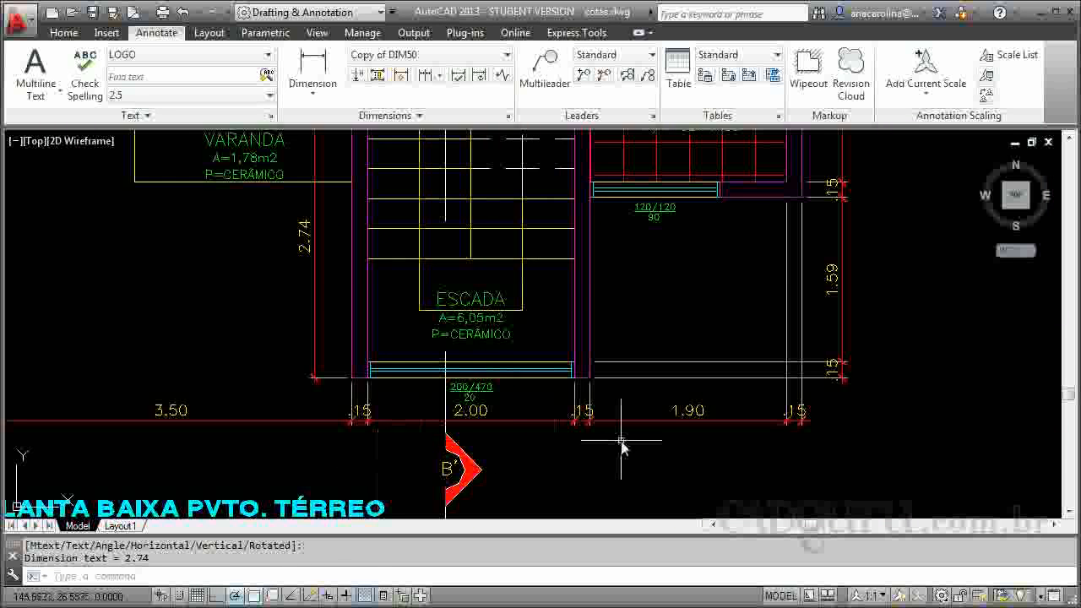
scroll(616, 442, down, 1)
scroll(521, 439, up, 1)
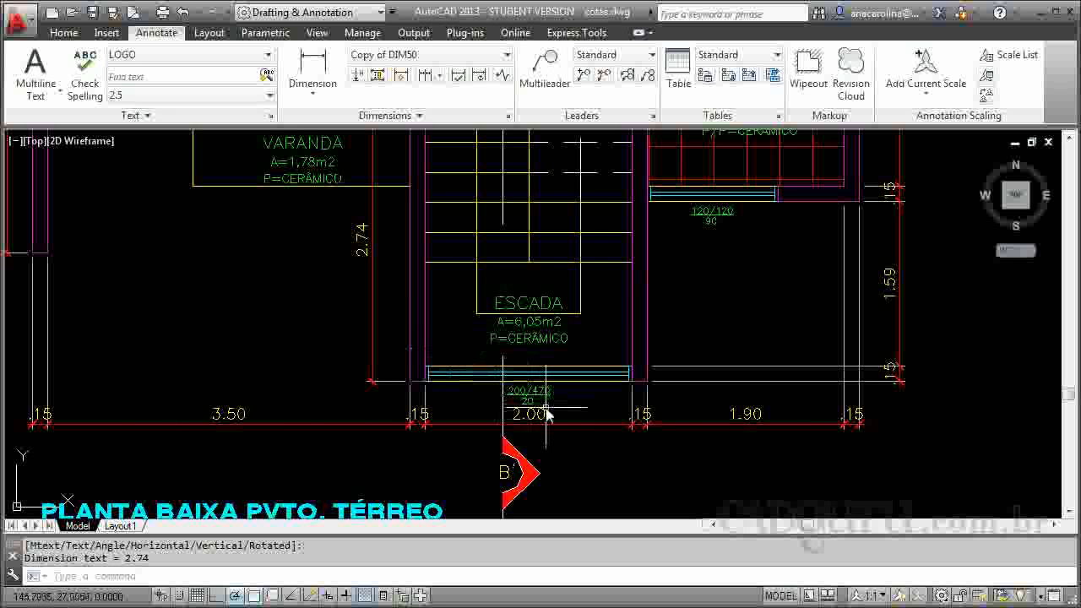
scroll(524, 414, up, 2)
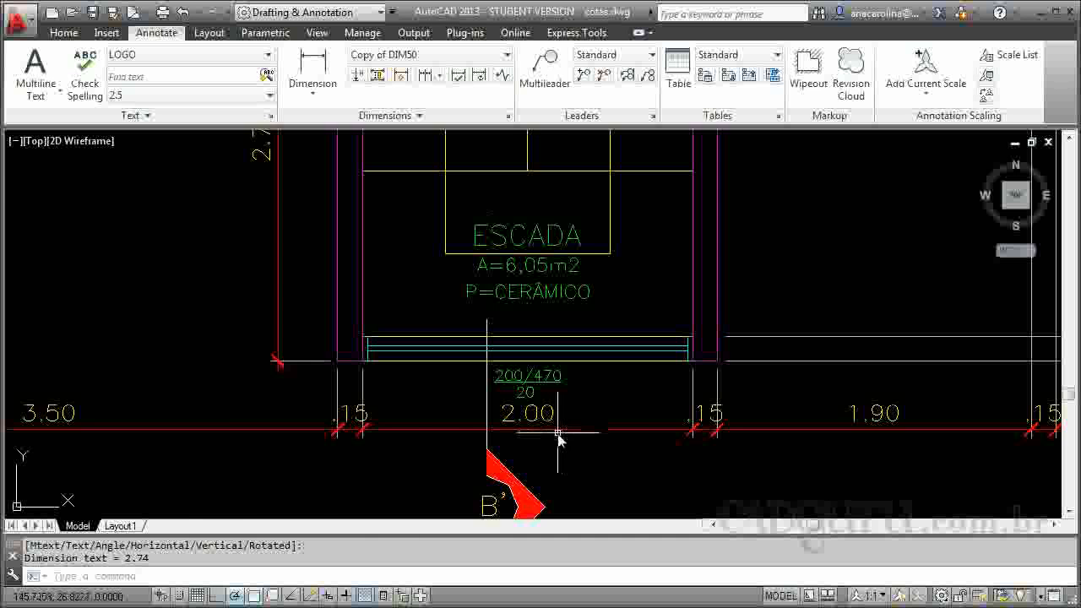
scroll(559, 435, down, 8)
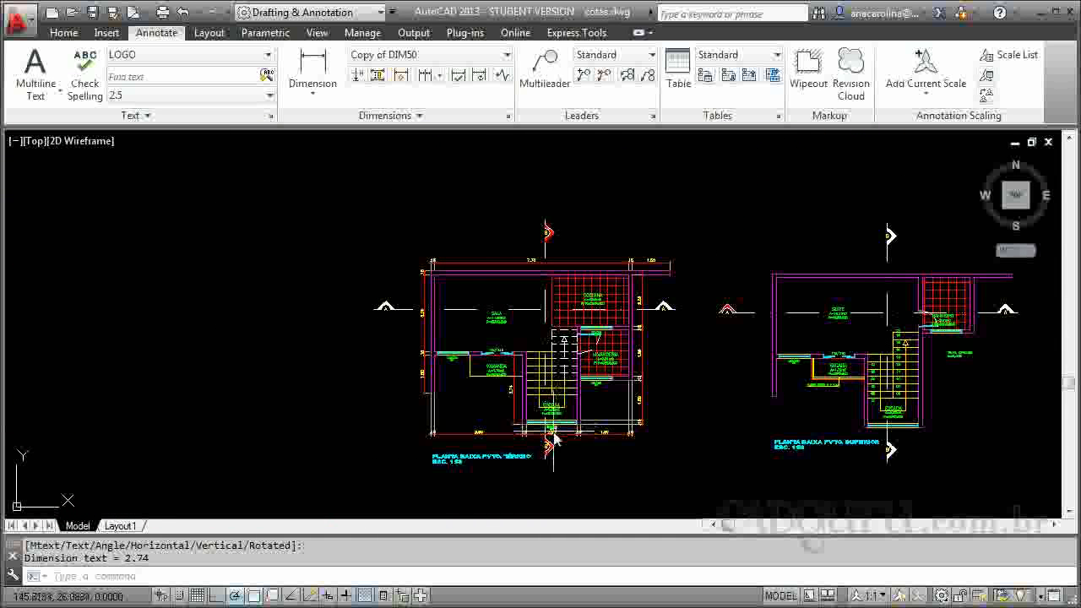
Add a vertical linear dimension for the ground storey's interior height in section CORTE AA', just inside the left exterior wall.
scroll(553, 435, down, 6)
scroll(533, 300, up, 6)
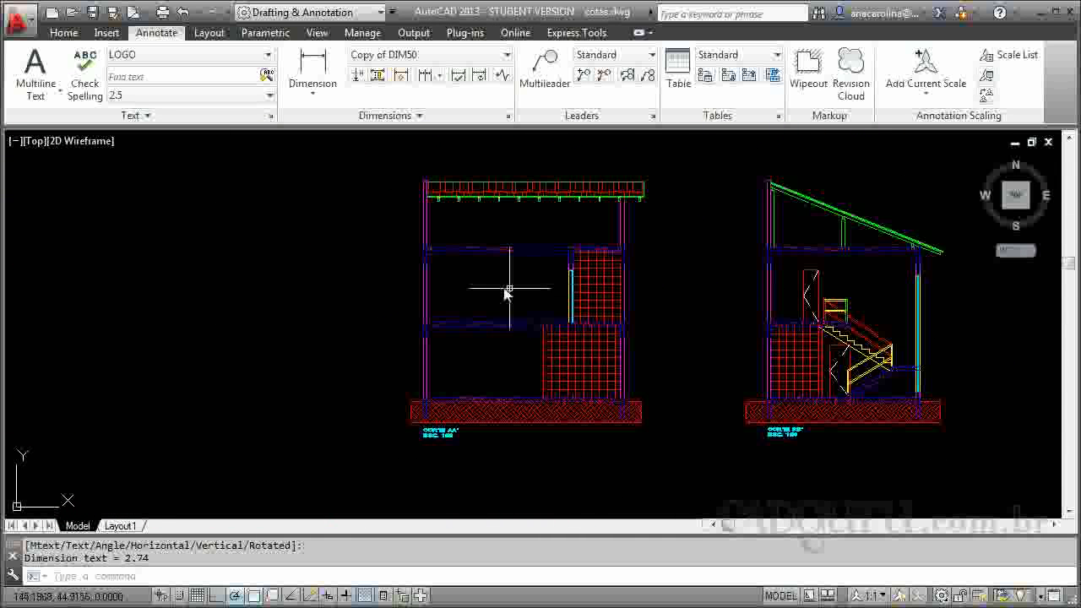
scroll(502, 279, up, 2)
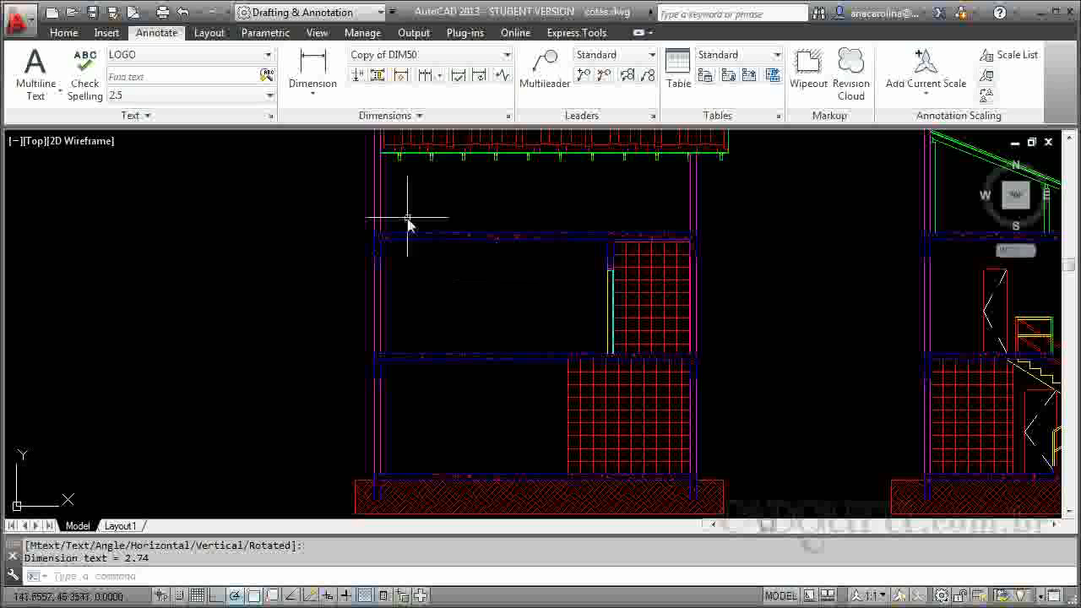
click(313, 71)
scroll(408, 457, up, 2)
middle_drag(407, 452, 393, 465)
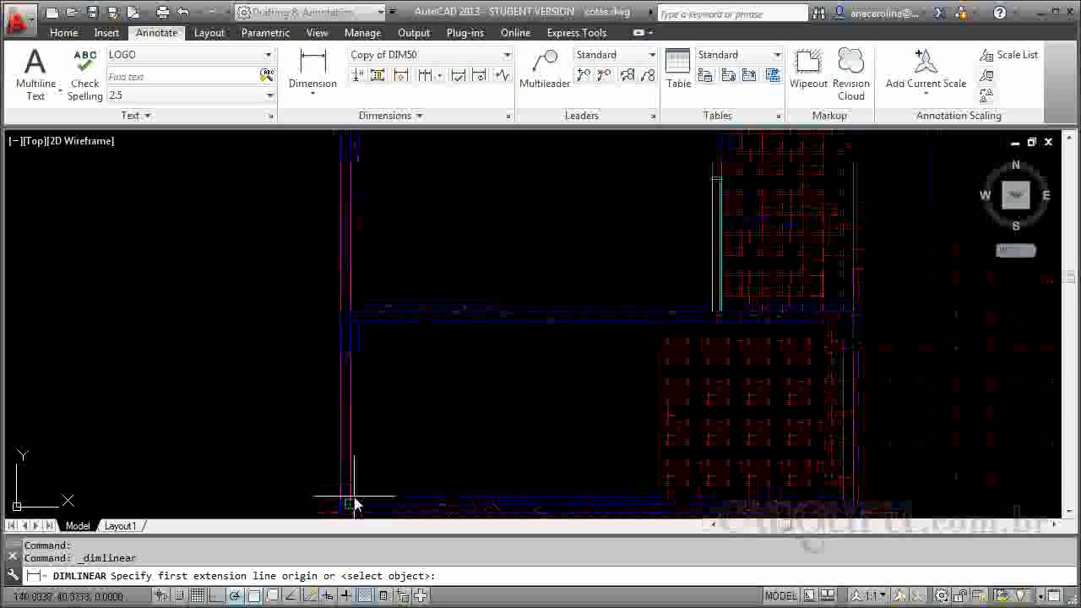
click(351, 321)
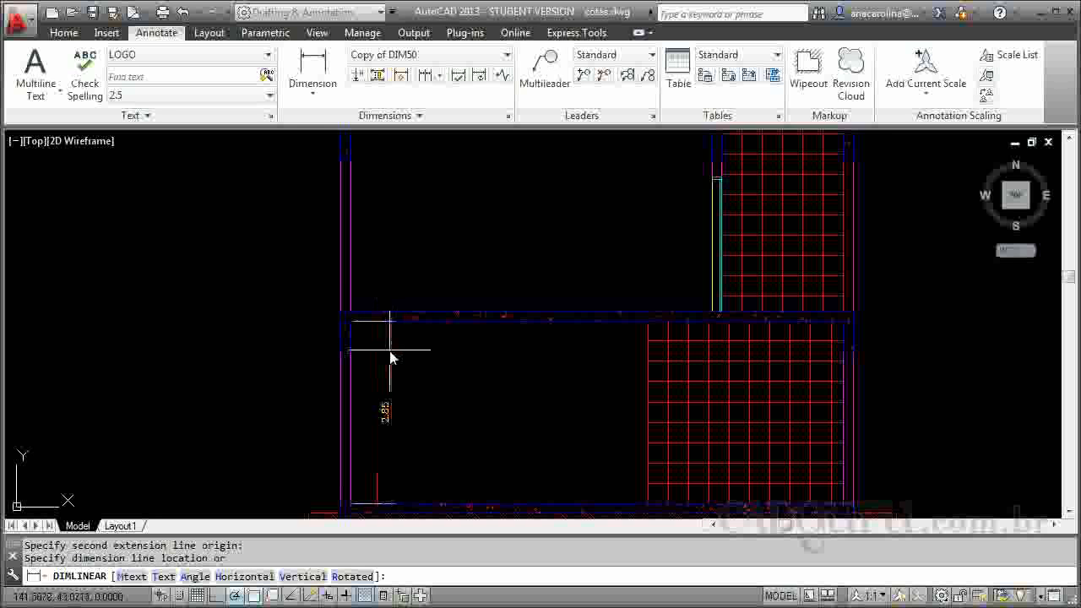
click(391, 358)
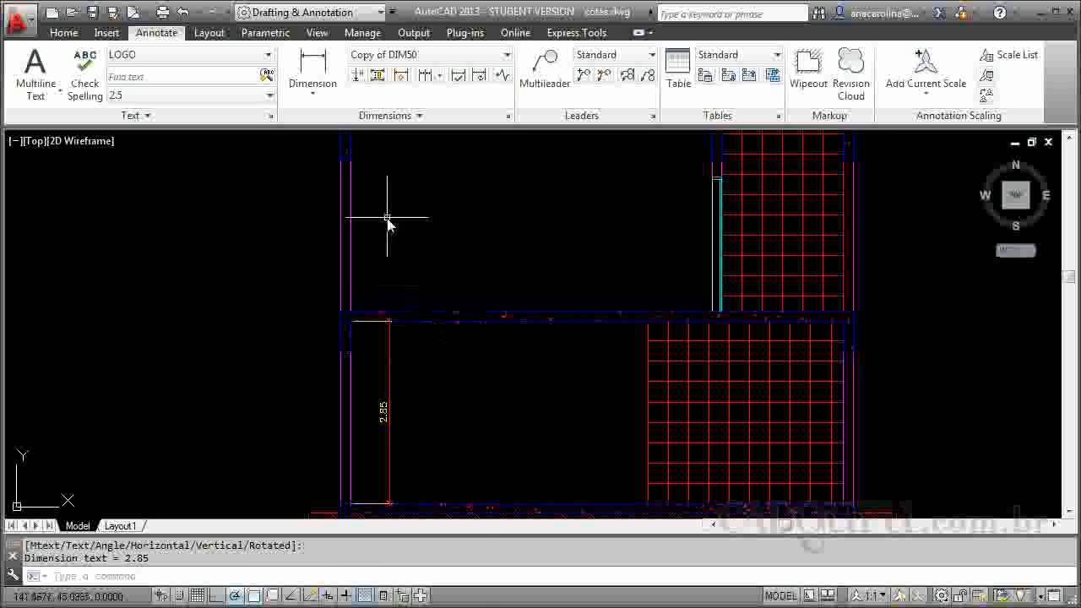
Continue the vertical chain in CORTE AA' across the intermediate slab, the upper storey and the upper slab, and finish the chain.
click(426, 77)
scroll(397, 321, up, 3)
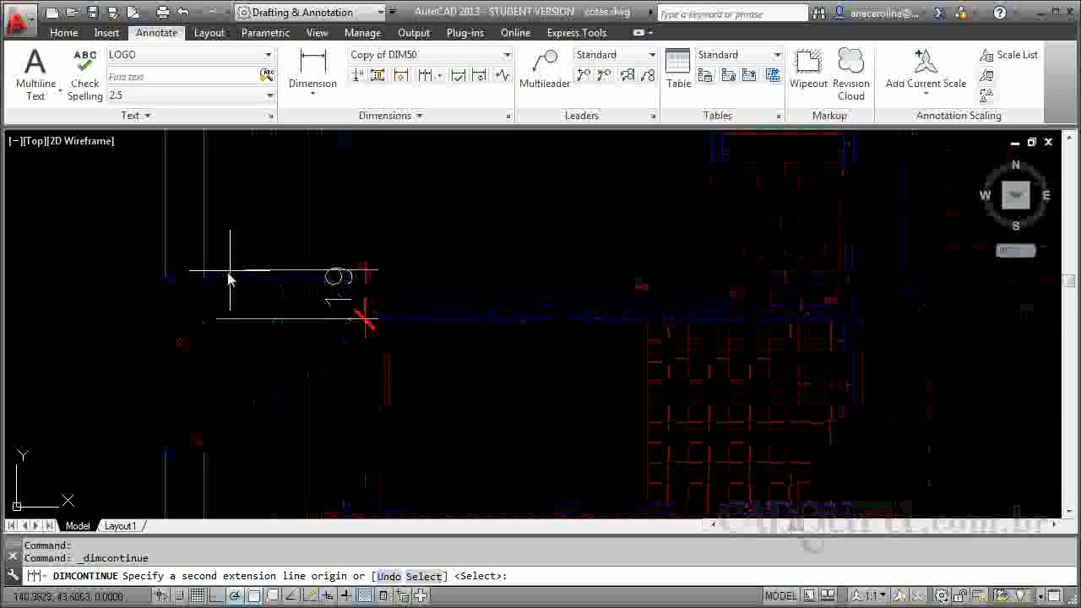
click(206, 278)
scroll(357, 466, down, 1)
scroll(356, 464, down, 2)
scroll(318, 223, up, 2)
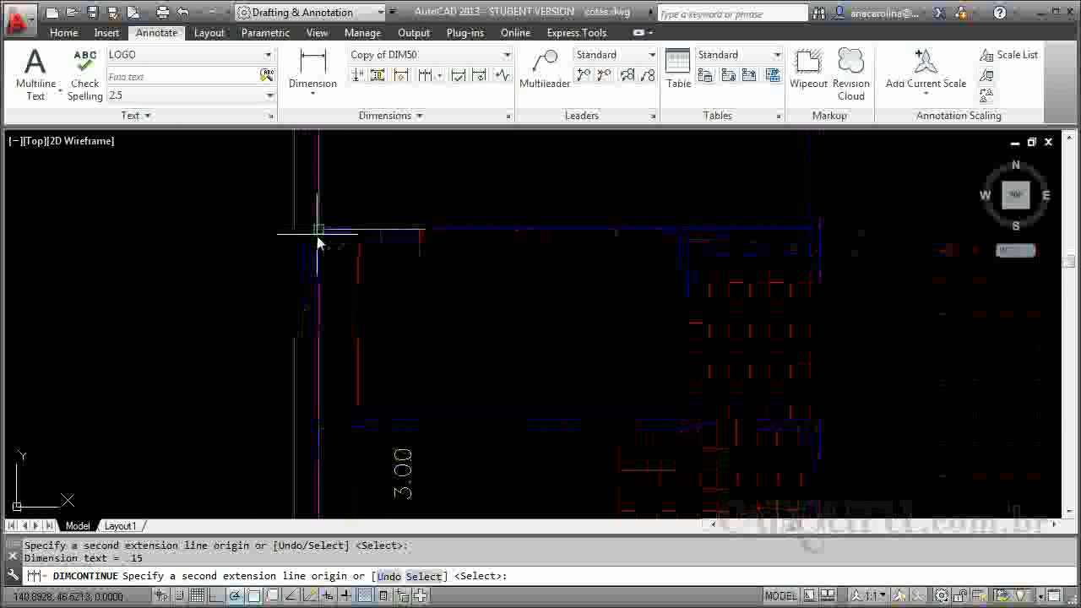
click(318, 253)
scroll(374, 307, down, 5)
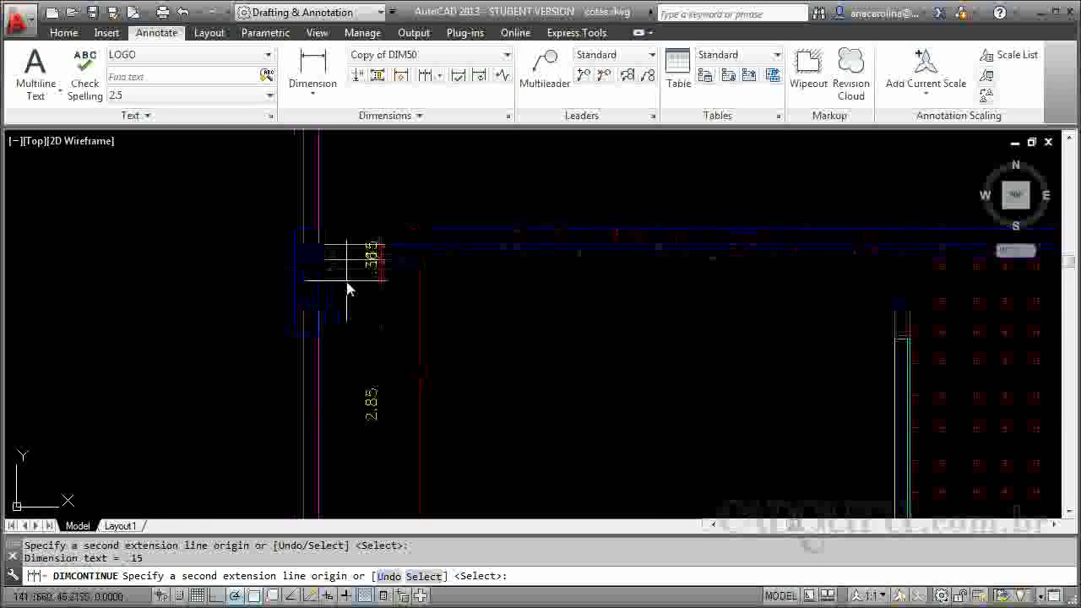
key(Escape)
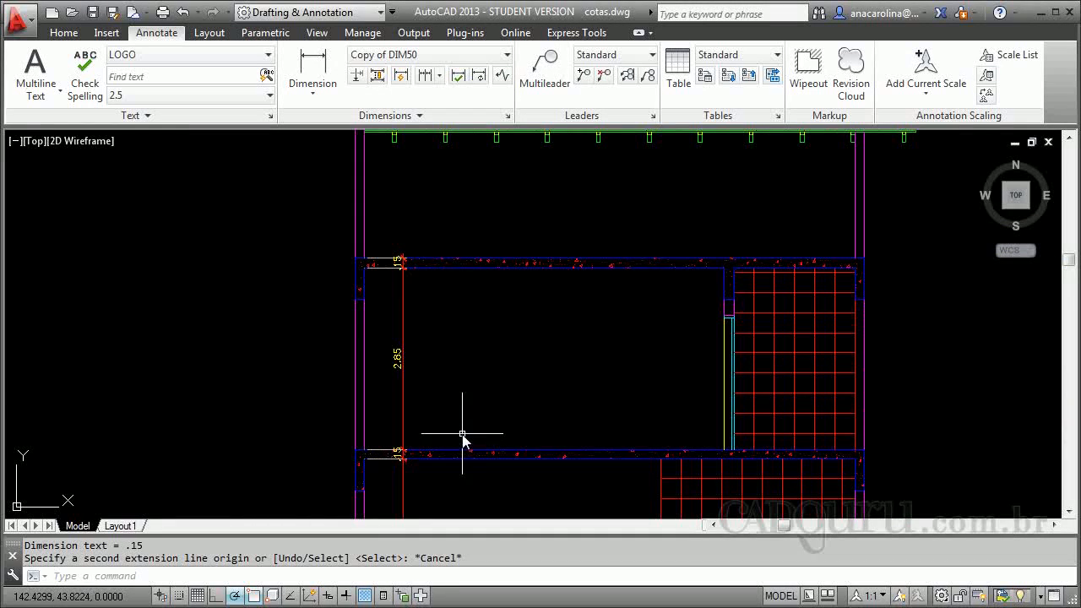
Add a vertical linear dimension for the opening's height beside the upper storey's tiled room in CORTE AA', on the room's outer side.
scroll(428, 253, down, 2)
scroll(447, 314, up, 2)
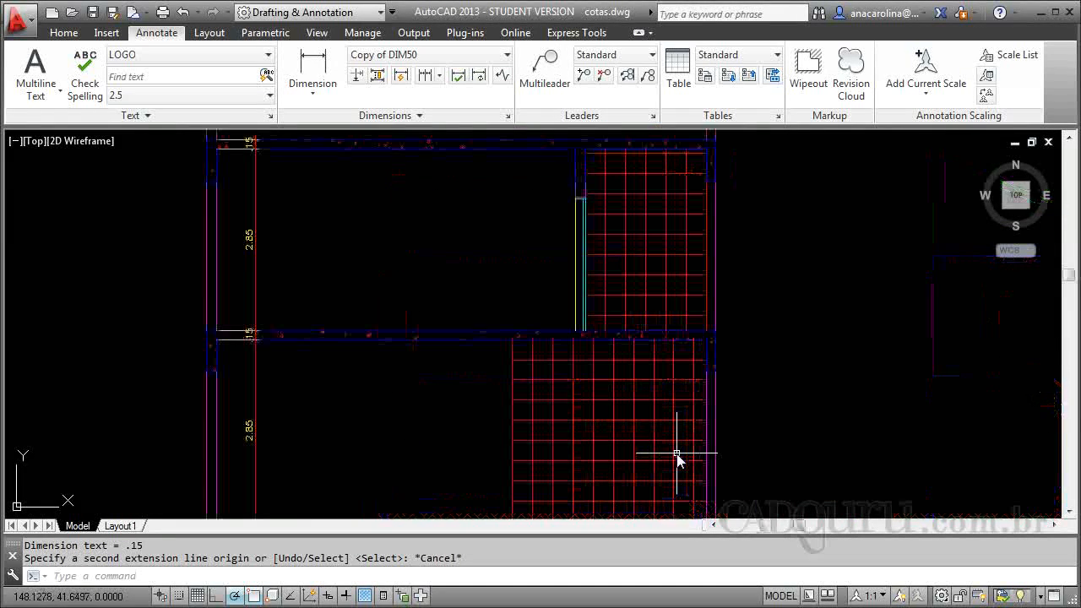
scroll(350, 268, down, 4)
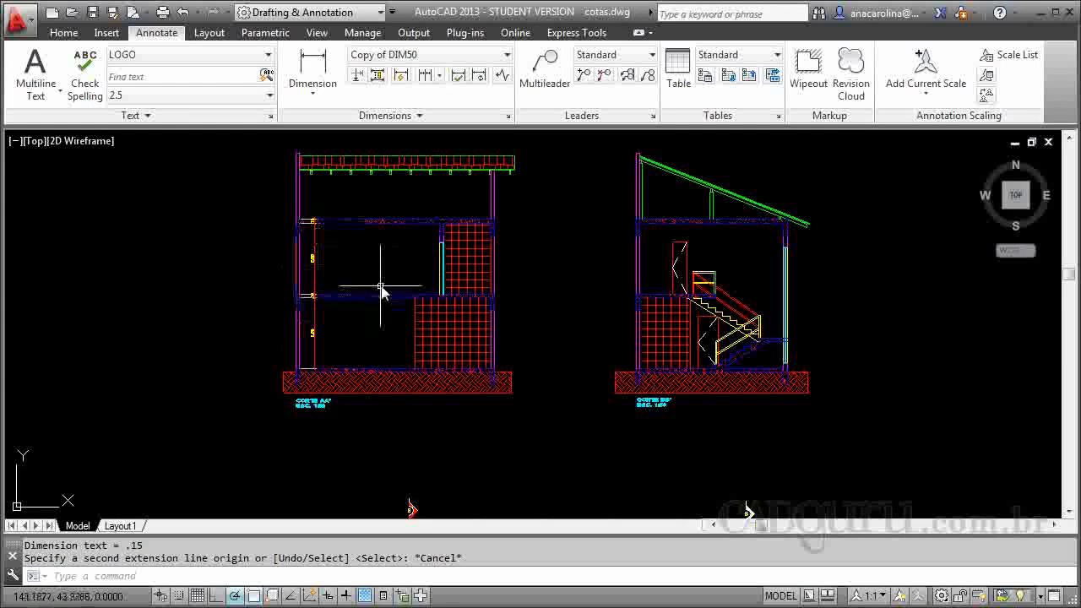
scroll(400, 284, up, 4)
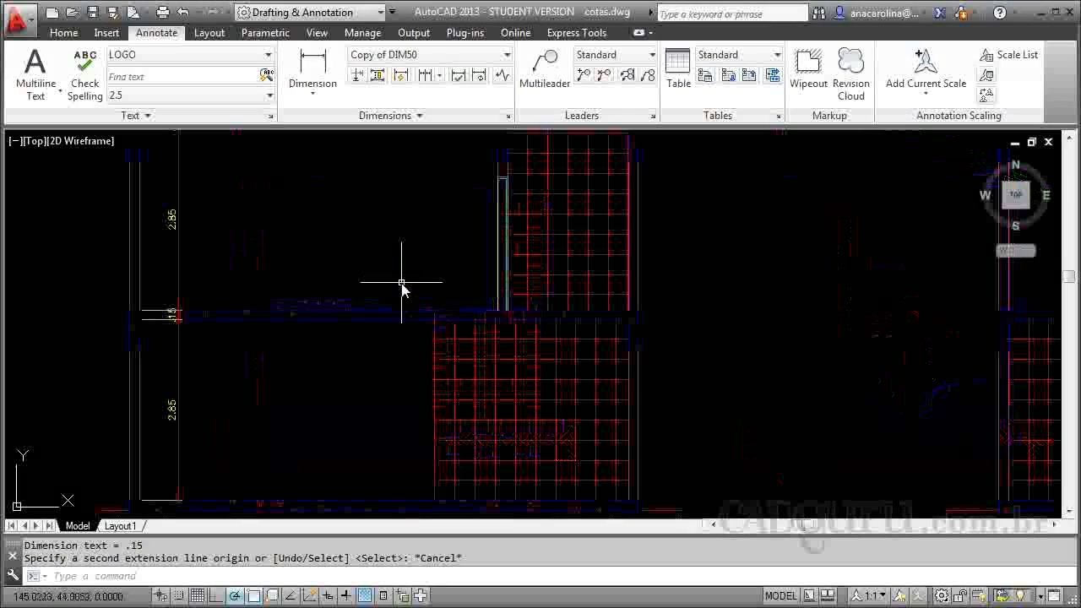
click(310, 84)
click(495, 307)
scroll(495, 164, up, 4)
click(499, 181)
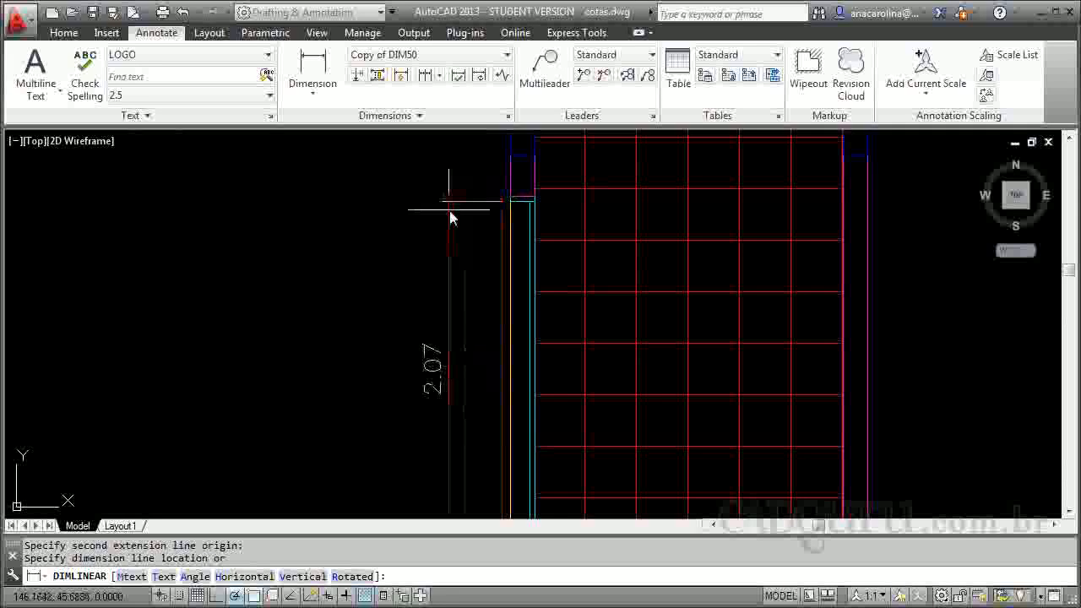
click(447, 212)
Stretch the opening dimension's upper extension origin to the top edge of the opening's frame and clear the selection.
click(507, 202)
click(510, 201)
click(513, 195)
key(Escape)
scroll(461, 321, down, 2)
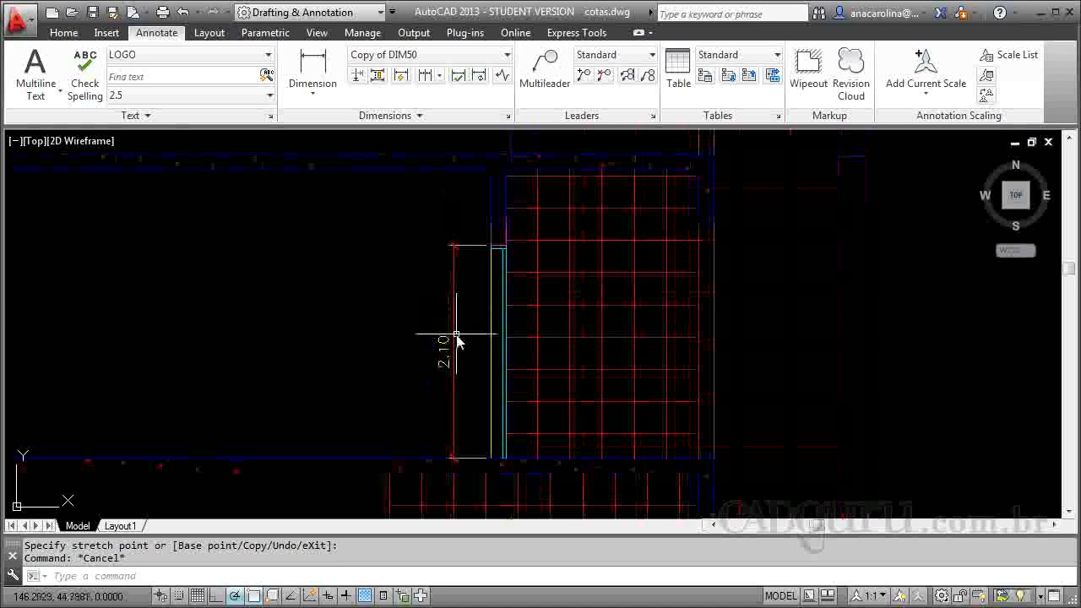
Continue the opening's vertical dimension up to the underside of the upper slab and finish the chain.
click(424, 78)
click(490, 169)
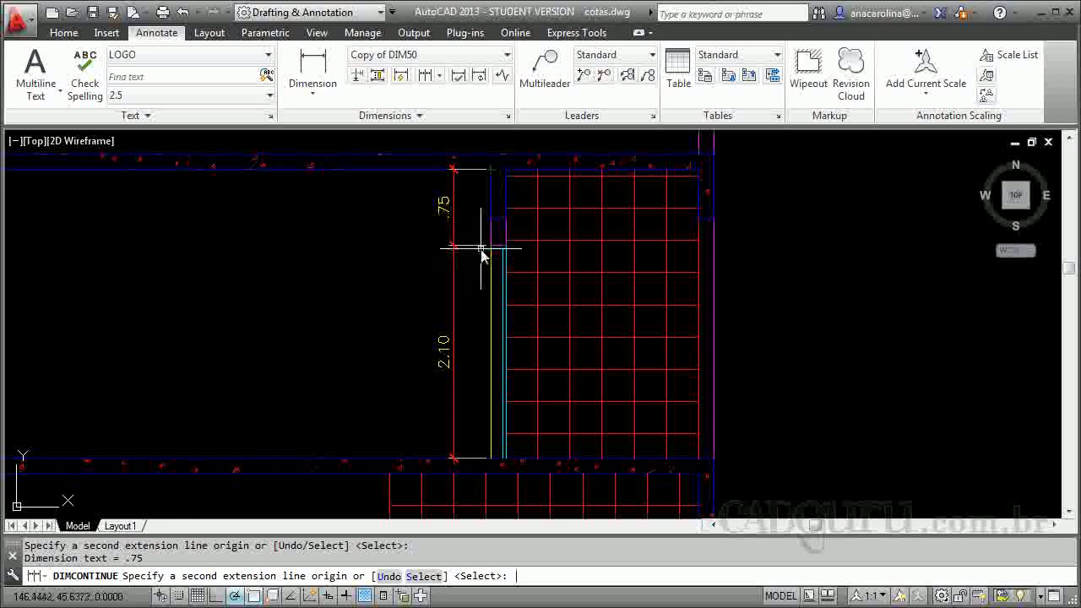
key(Escape)
scroll(493, 277, down, 2)
Add a second vertical dimension line in CORTE AA' from the ground floor level to the top of the intermediate slab, inside the first chain.
click(313, 72)
scroll(333, 423, up, 5)
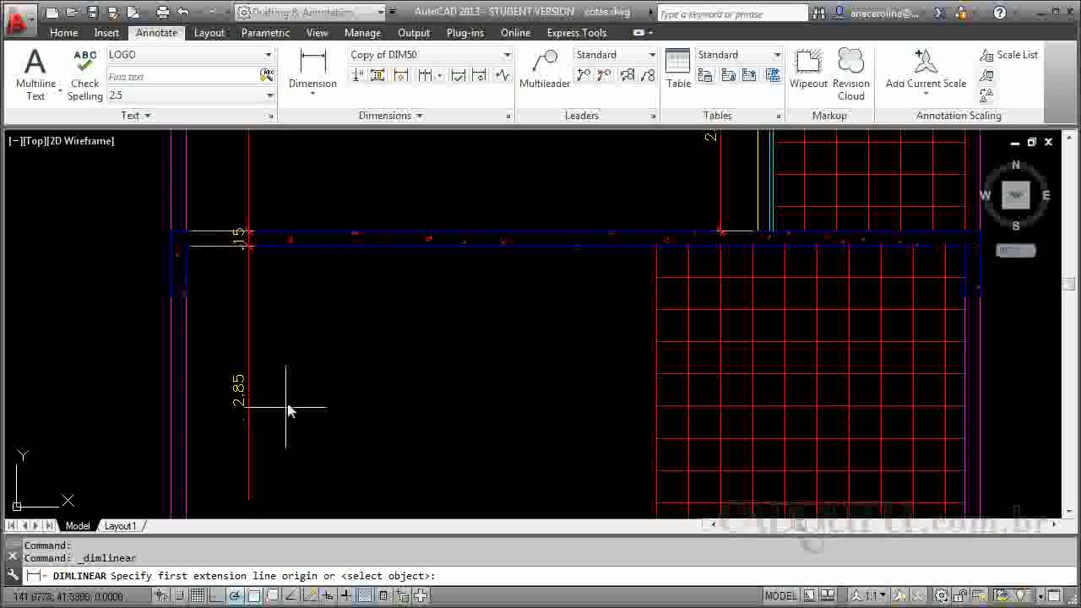
click(225, 407)
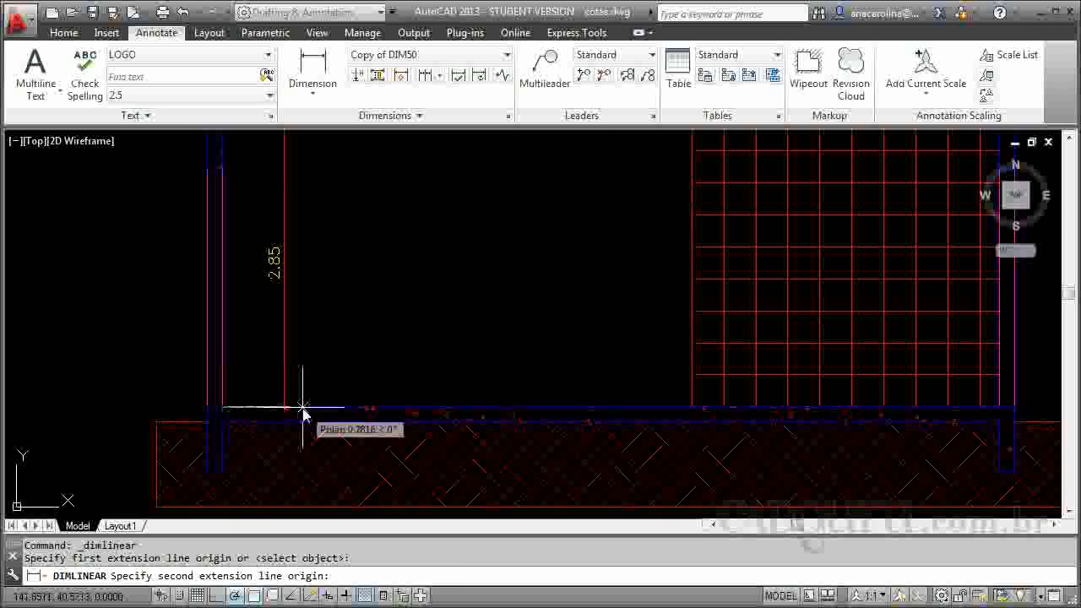
scroll(278, 442, down, 3)
scroll(260, 211, up, 2)
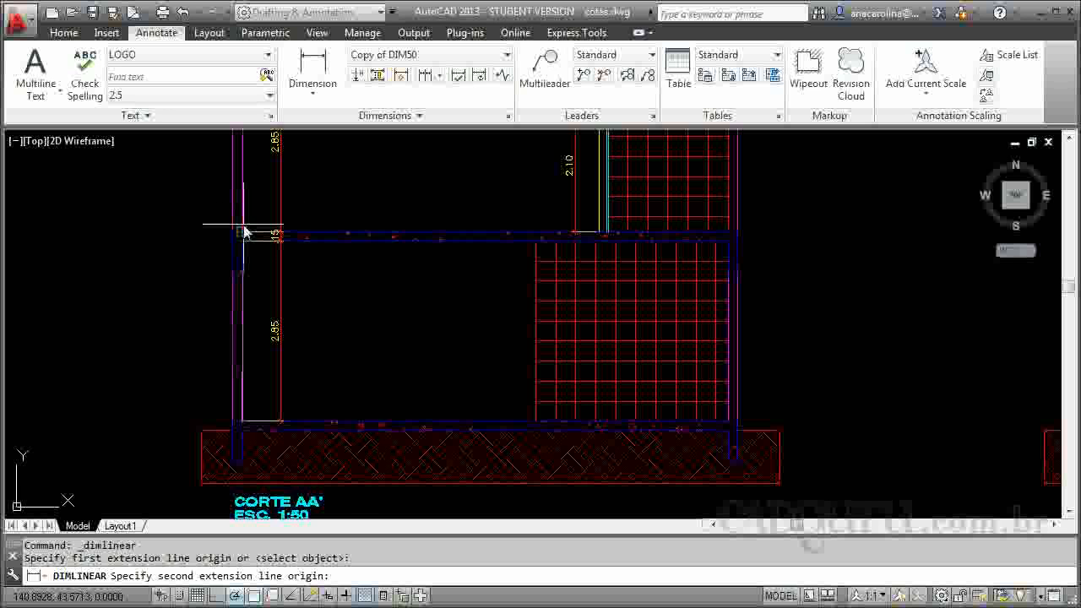
click(242, 234)
click(309, 279)
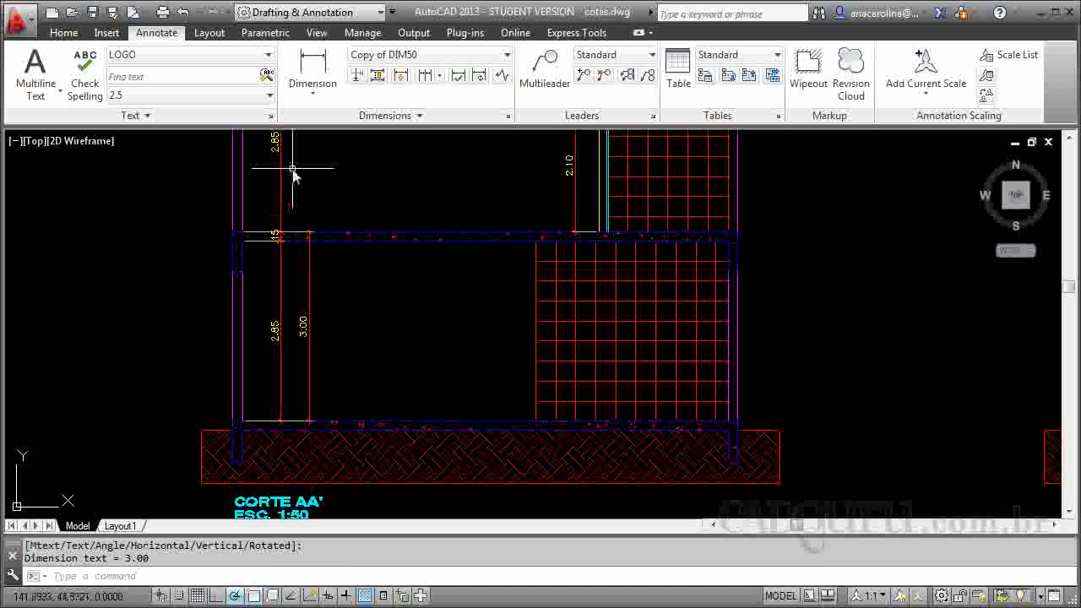
Continue the floor-to-floor chain to the top of the upper slab and the top of the left wall, and finish the chain.
click(425, 78)
scroll(392, 380, down, 3)
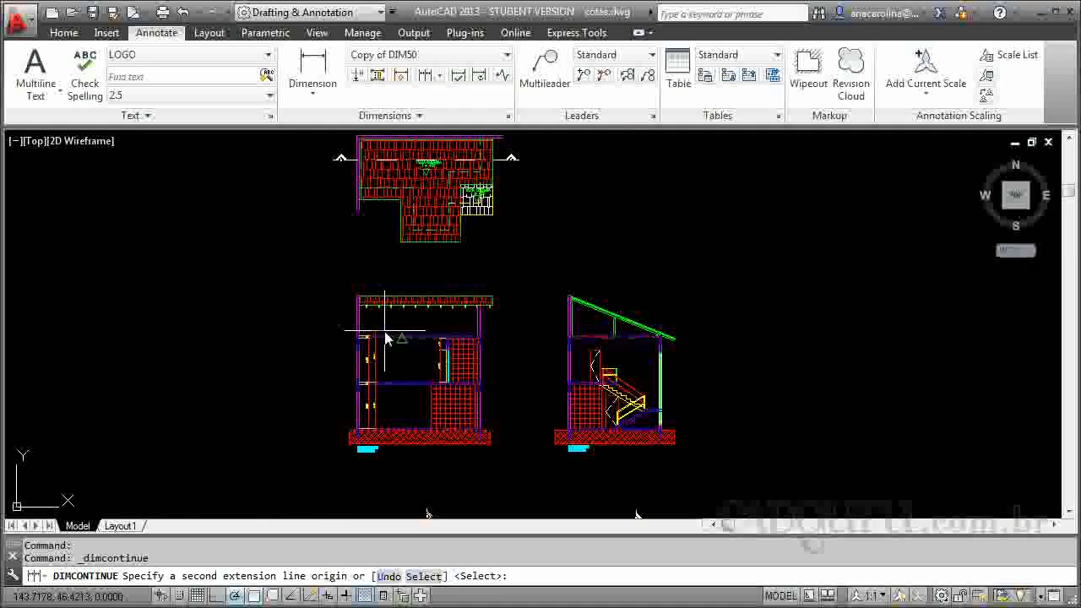
scroll(363, 343, up, 3)
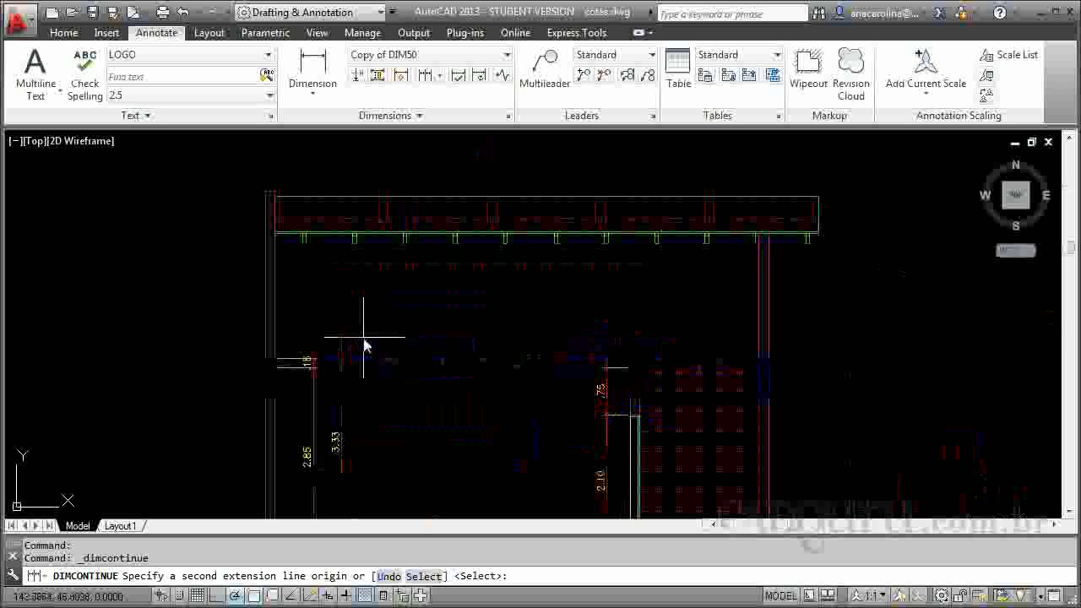
click(278, 358)
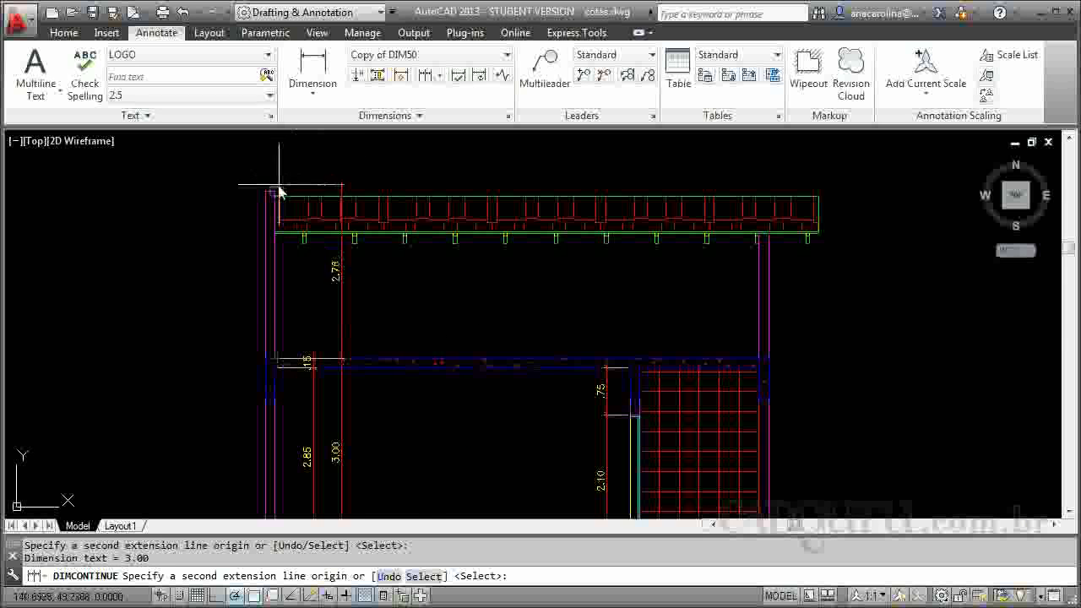
key(Escape)
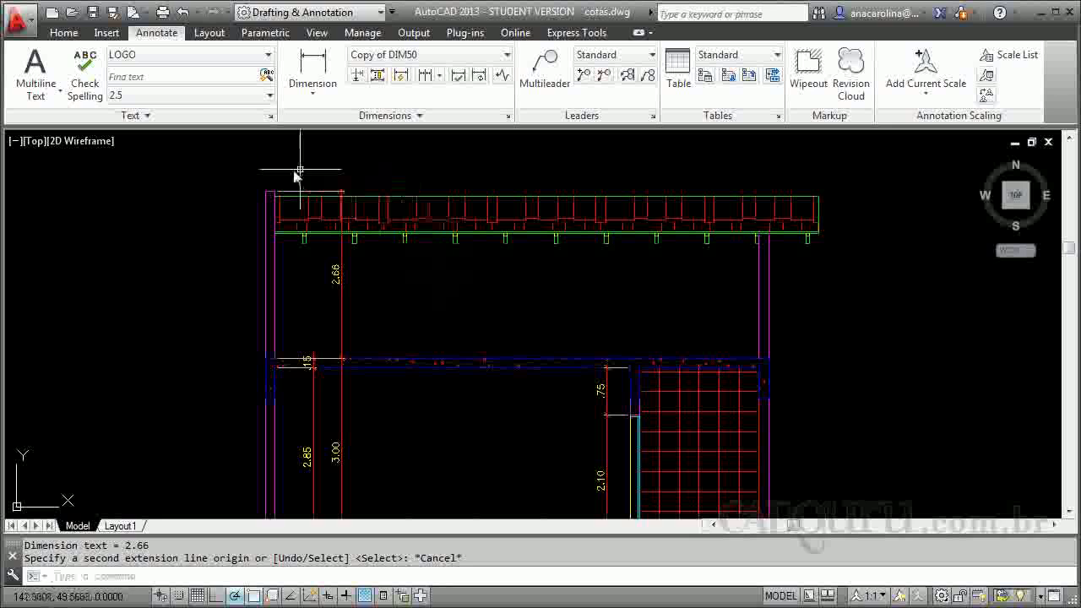
Examine the vertical dimensions in section CORTE BB', including those at the staircase landing and the tall window.
scroll(427, 283, down, 5)
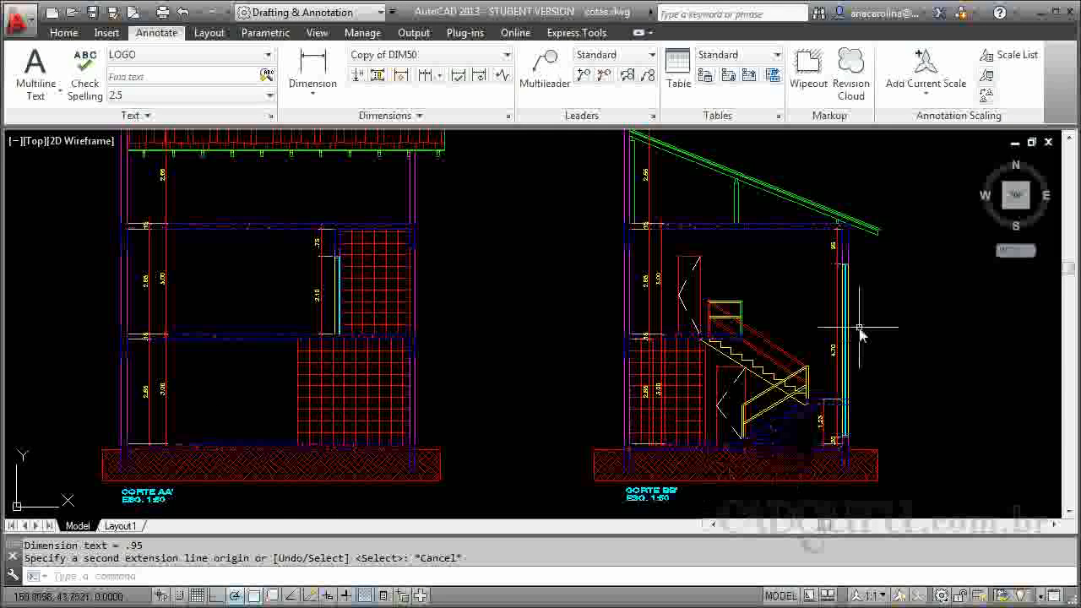
scroll(688, 262, up, 2)
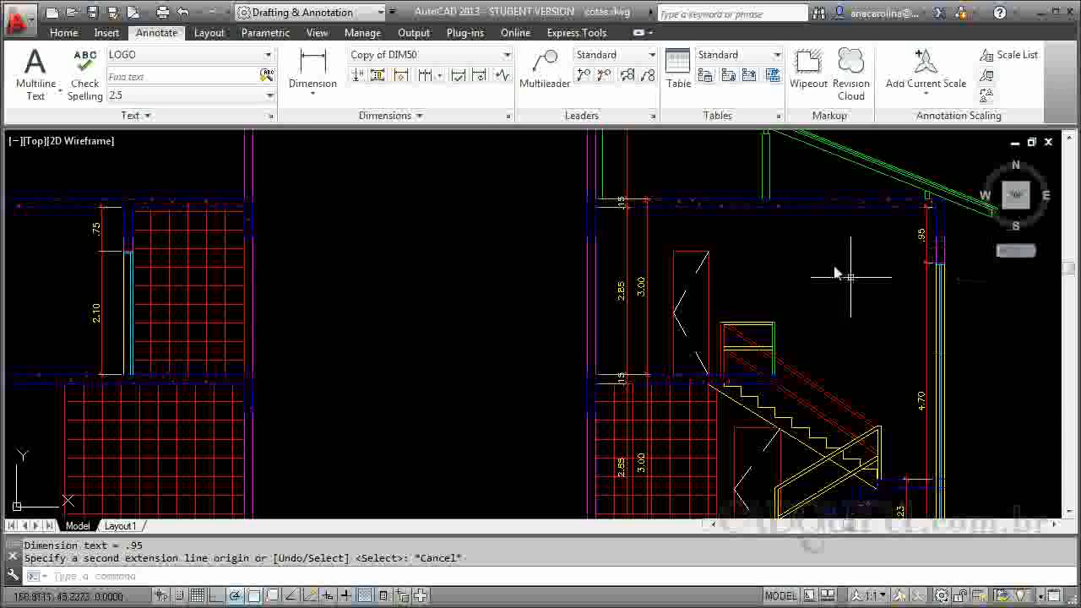
scroll(929, 359, down, 3)
scroll(942, 391, up, 3)
scroll(942, 390, up, 3)
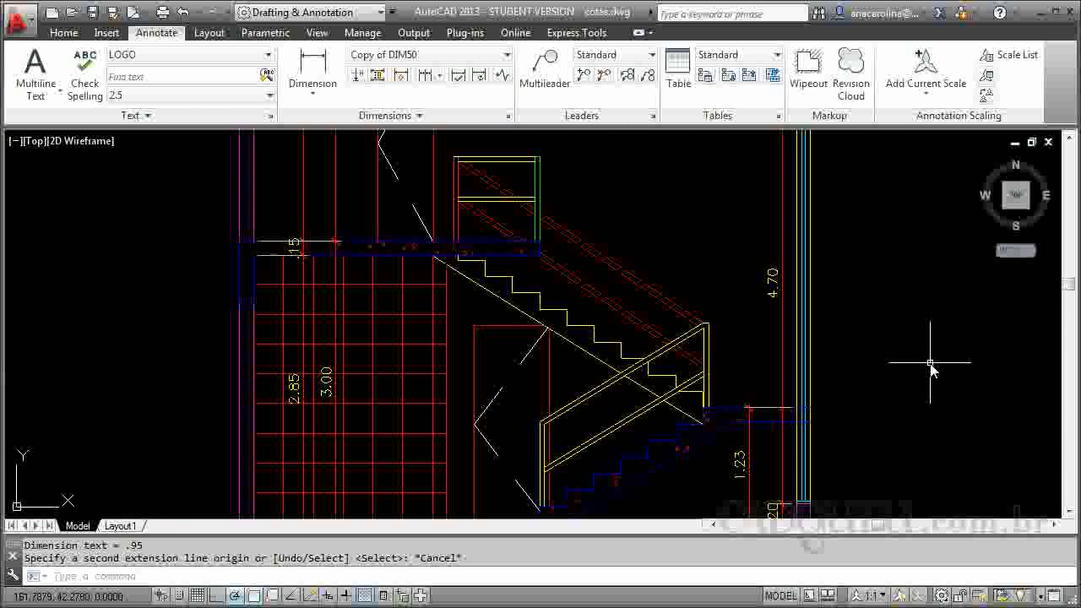
scroll(828, 458, up, 5)
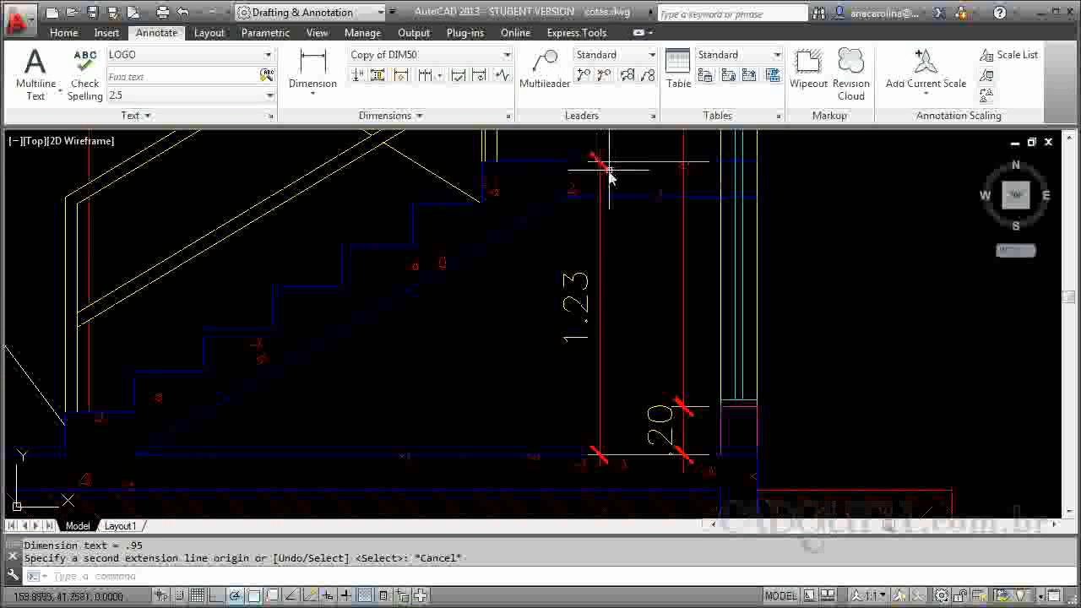
Check the dimension chain beside the tall window in section CORTE BB' from the stair landing up to the upper slab.
scroll(560, 446, down, 5)
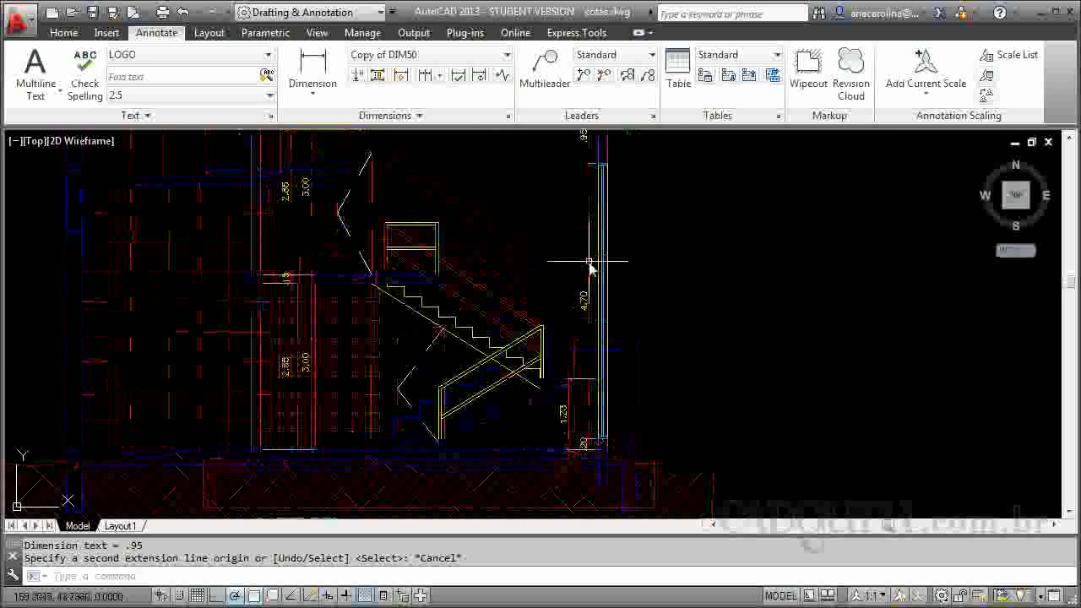
scroll(594, 300, up, 3)
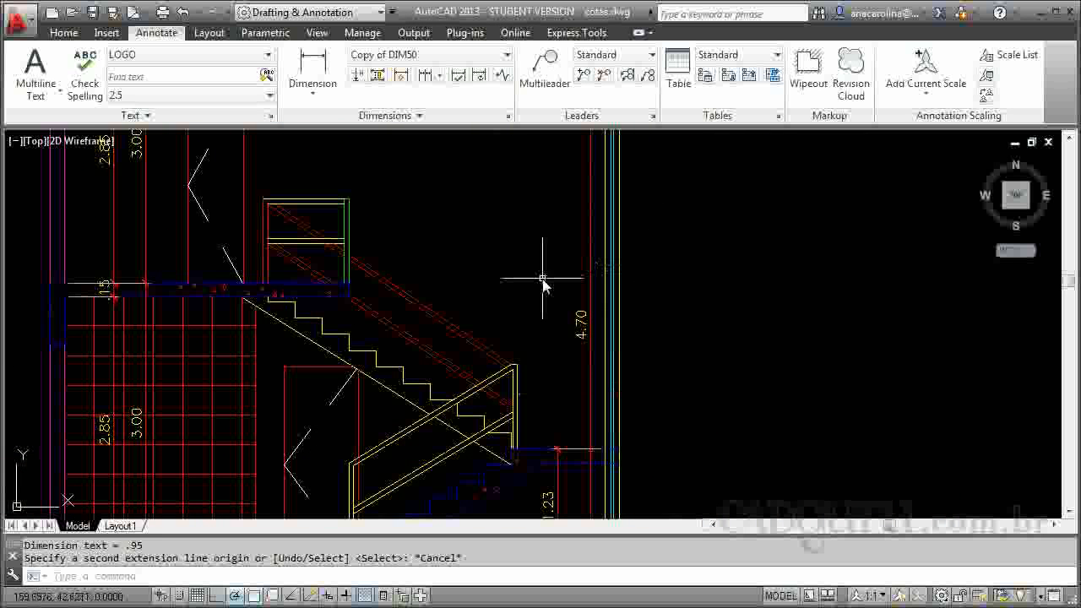
scroll(557, 372, down, 4)
scroll(541, 182, up, 4)
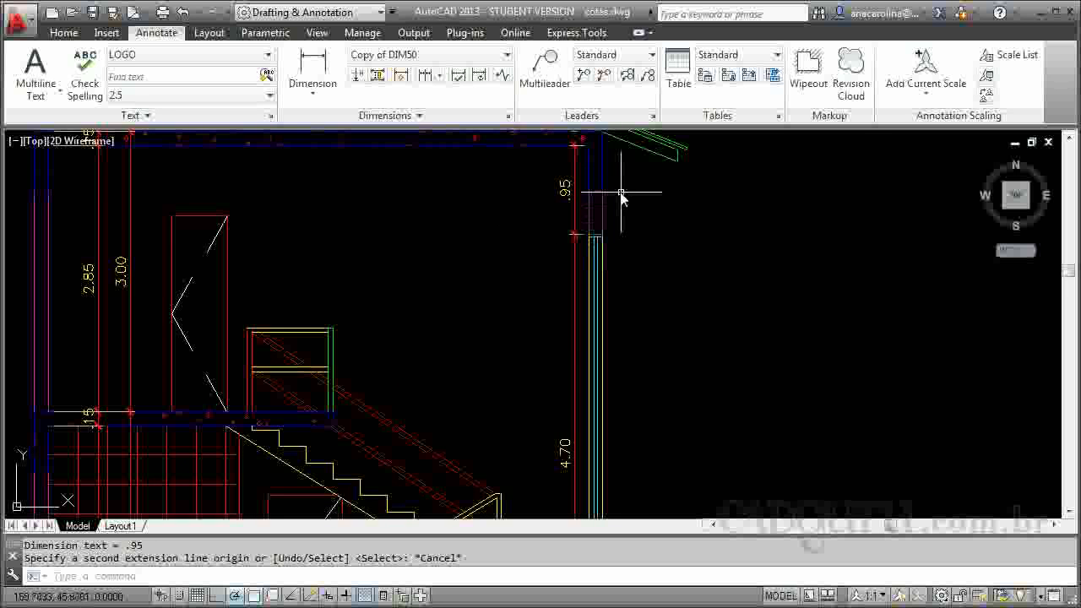
scroll(639, 180, down, 2)
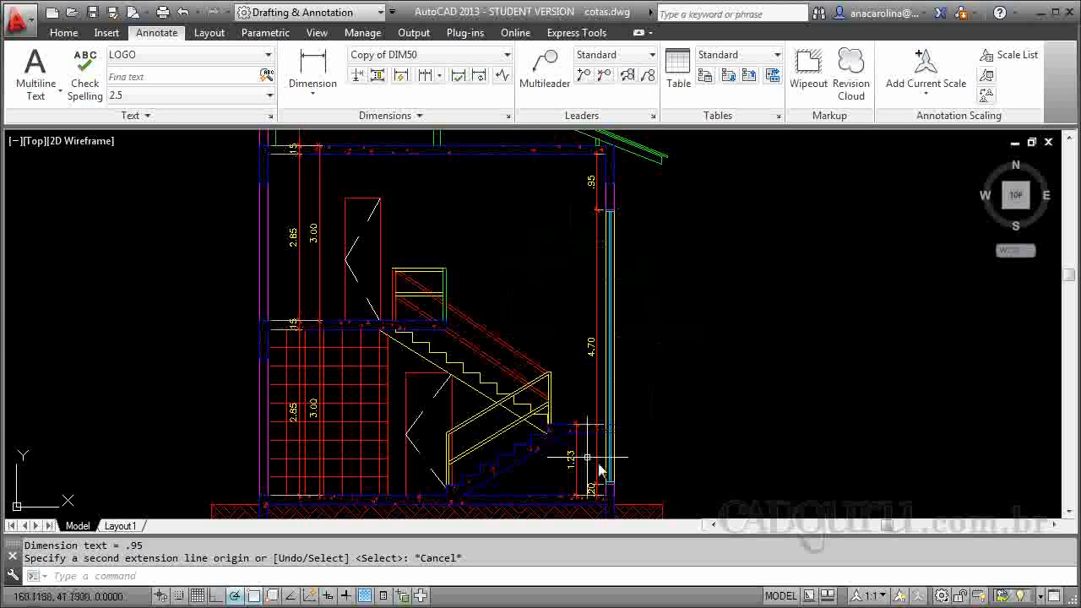
Examine the ground floor plan's partial and overall dimension lines on all sides, briefly highlighting the overall dimensions along the upper and left walls.
scroll(724, 229, down, 6)
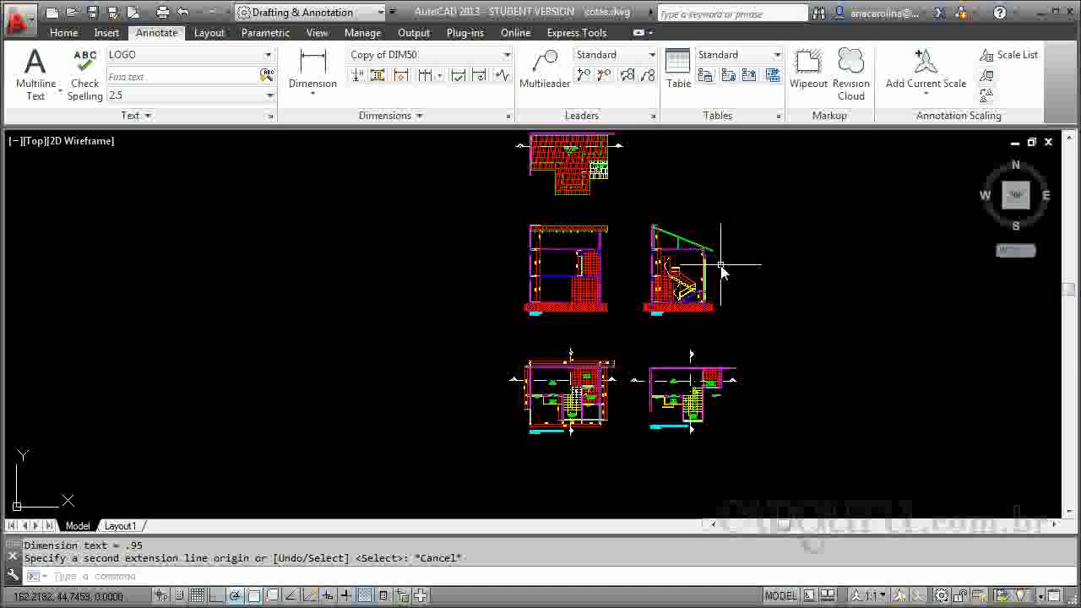
scroll(566, 414, up, 3)
scroll(566, 414, up, 2)
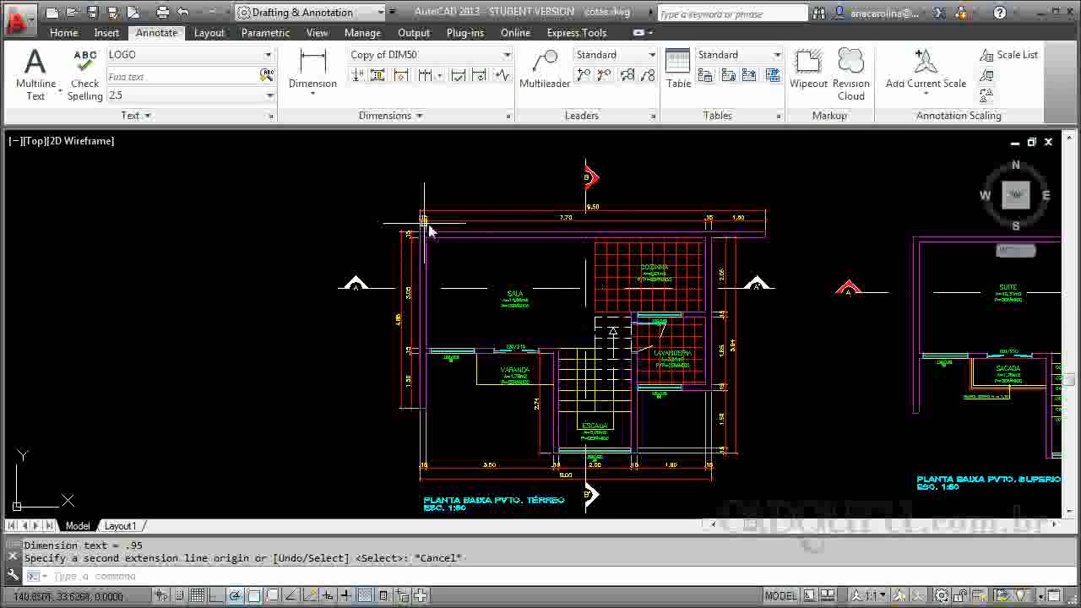
scroll(561, 239, up, 2)
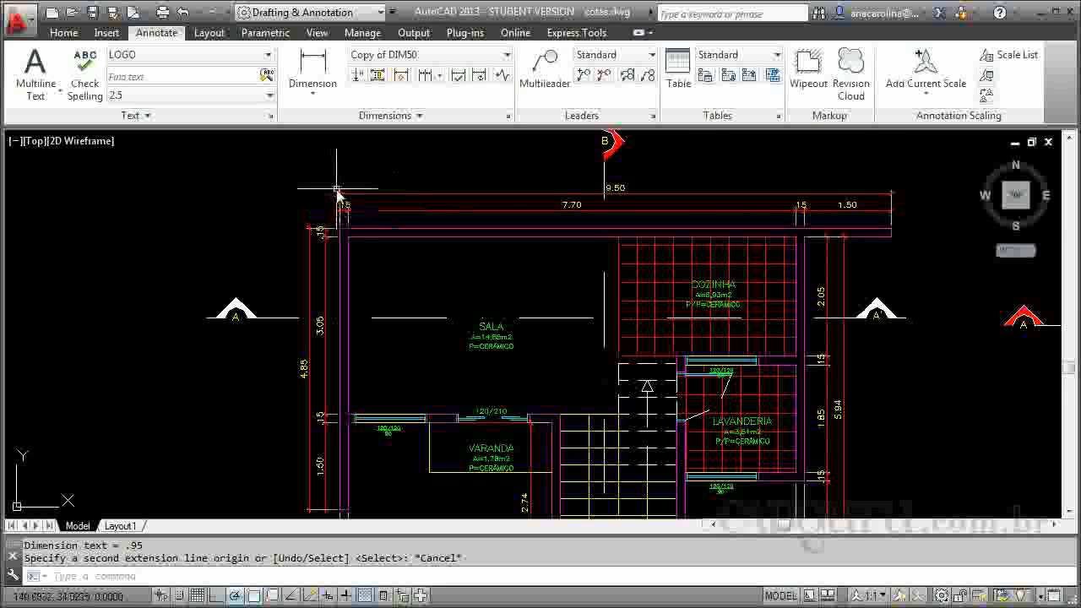
click(866, 194)
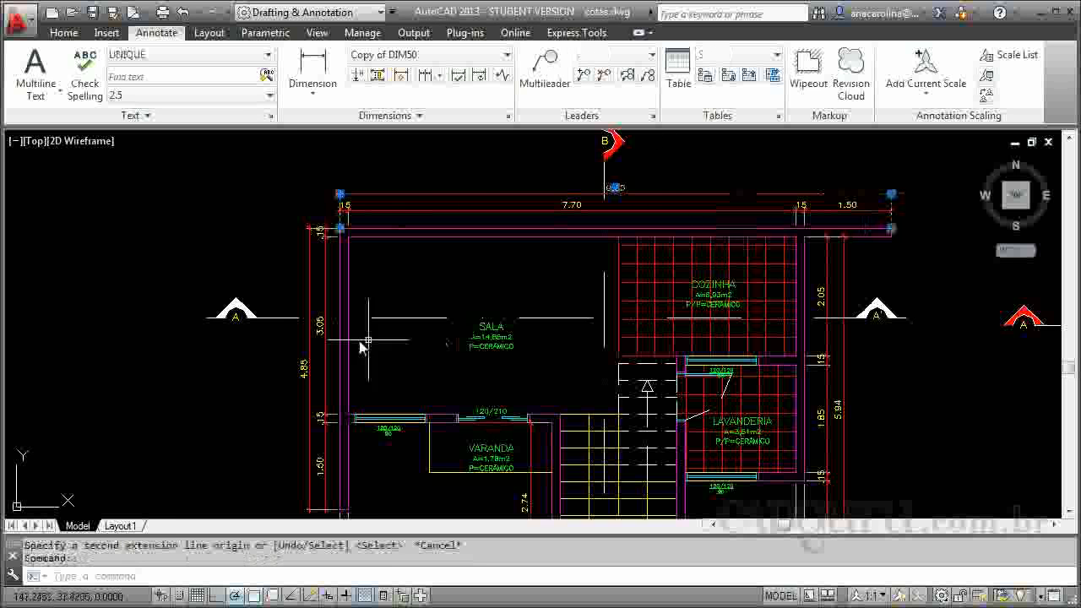
click(309, 309)
key(Escape)
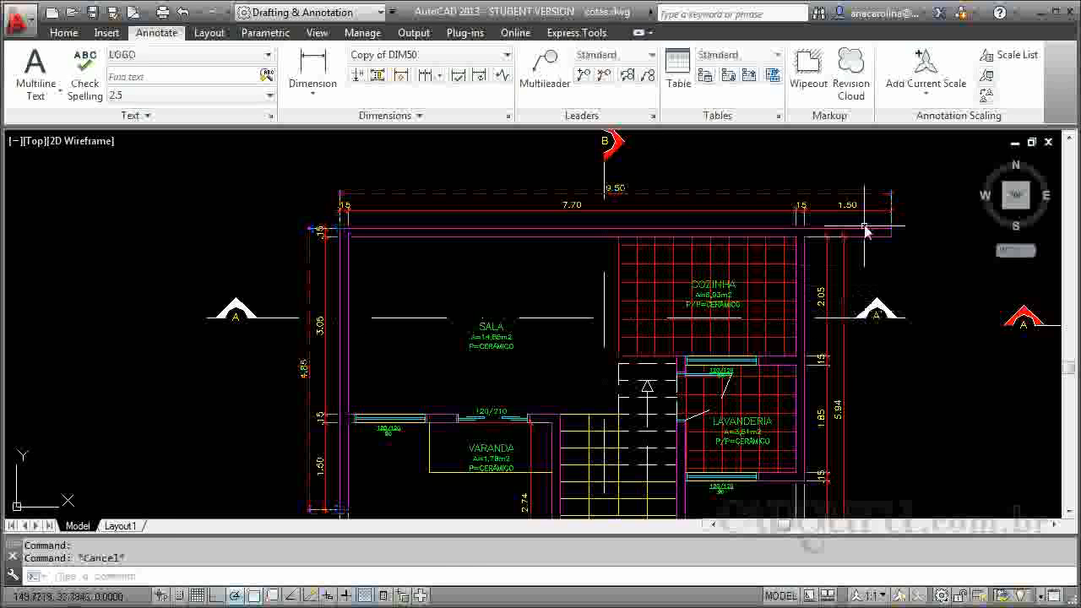
scroll(825, 181, down, 5)
scroll(807, 311, up, 5)
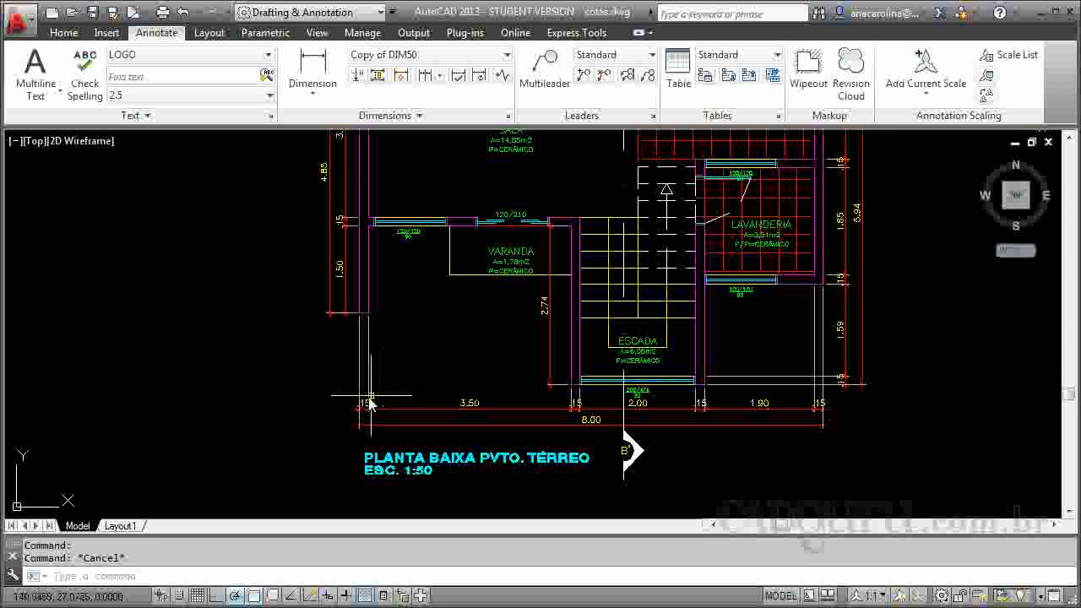
scroll(358, 414, down, 5)
scroll(387, 382, up, 2)
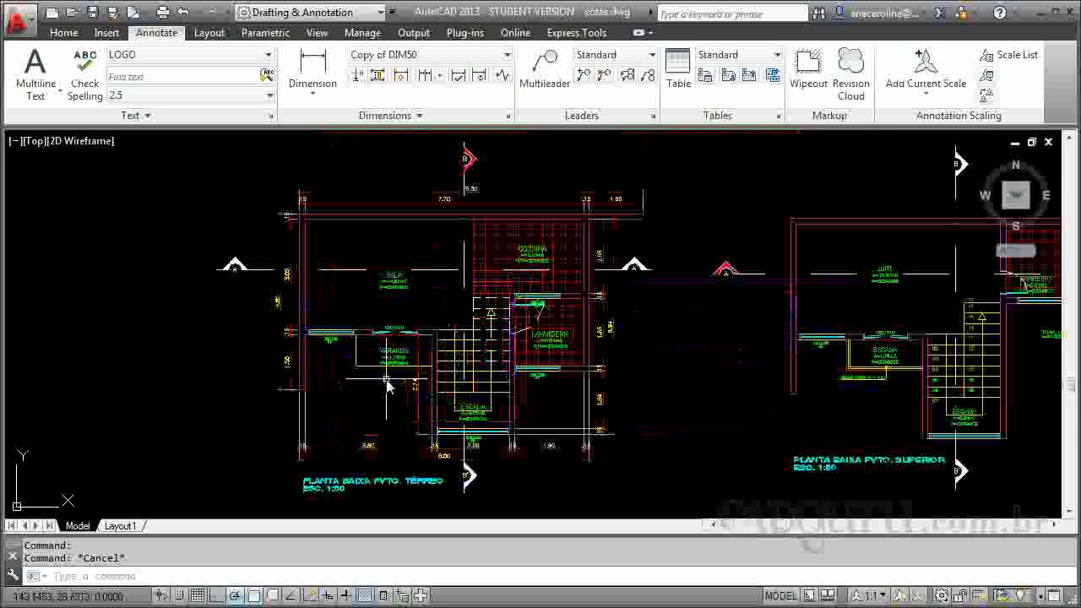